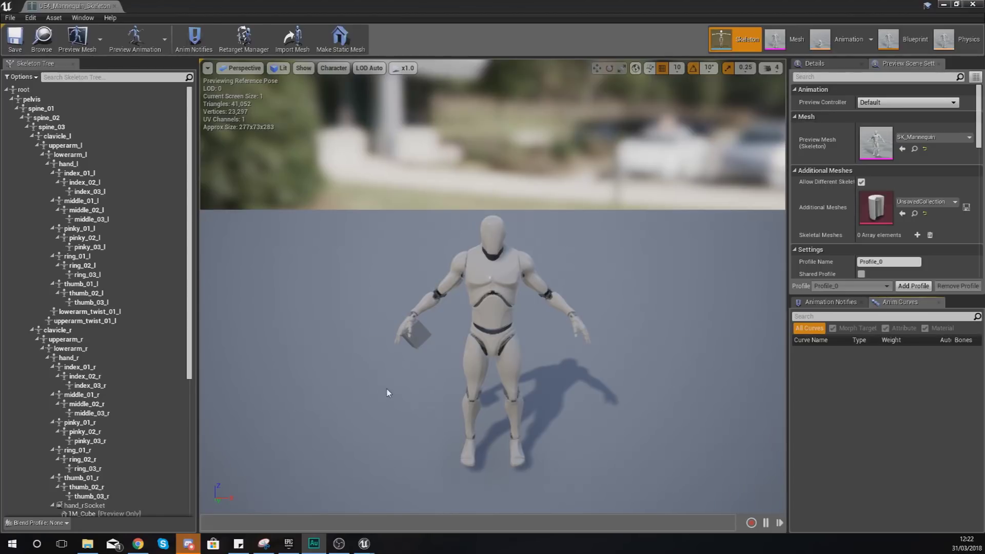
key(w)
right_drag(421, 313, 402, 311)
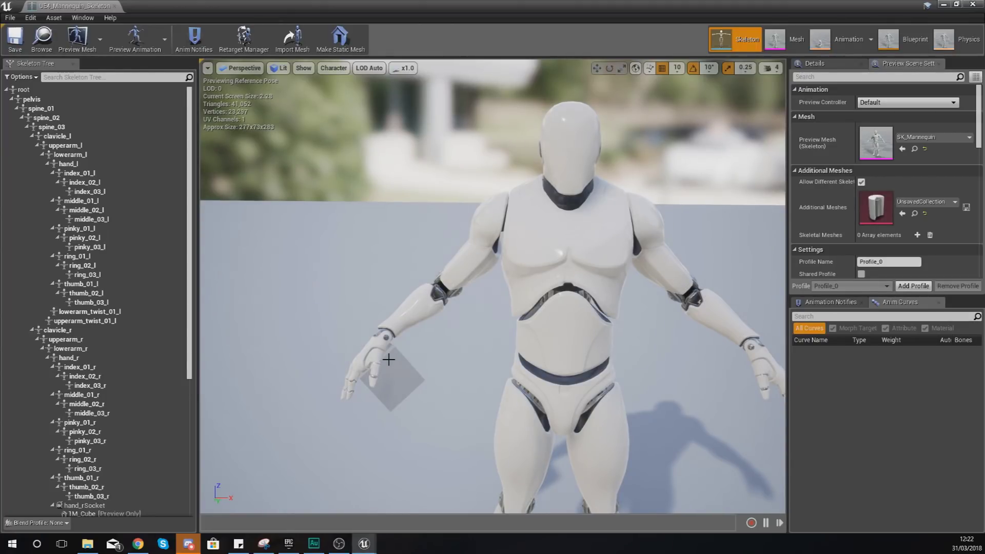
scroll(445, 337, up, 4)
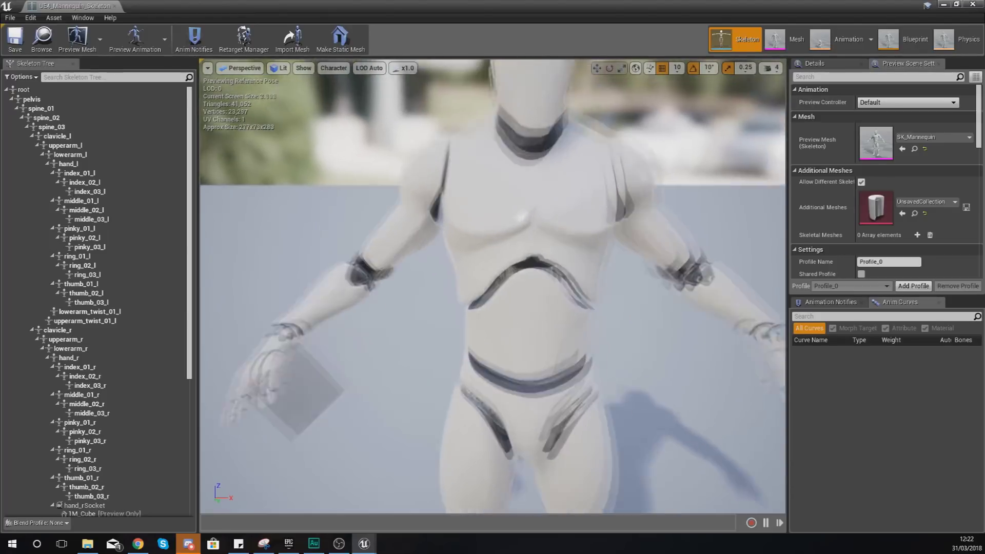
scroll(446, 337, down, 1)
right_drag(327, 399, 329, 399)
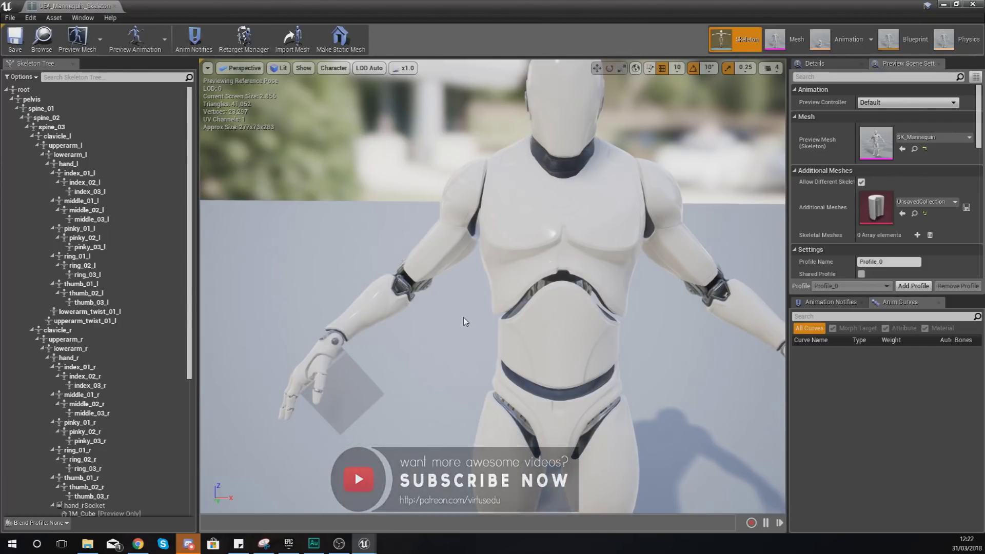
Close the mannequin skeleton editor and browse the AnimStarterPack folder down to the Ue4ASP_Character blueprint.
click(971, 6)
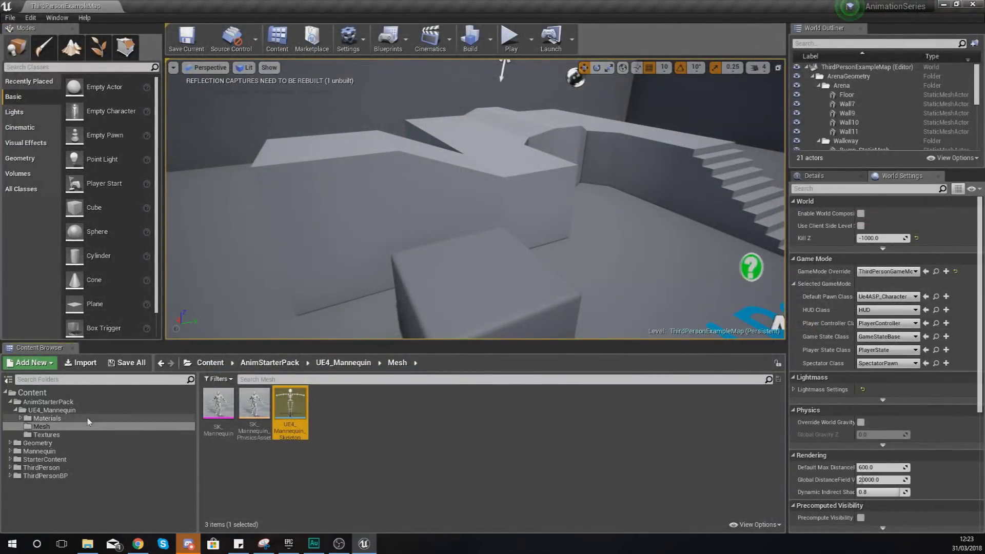
click(68, 405)
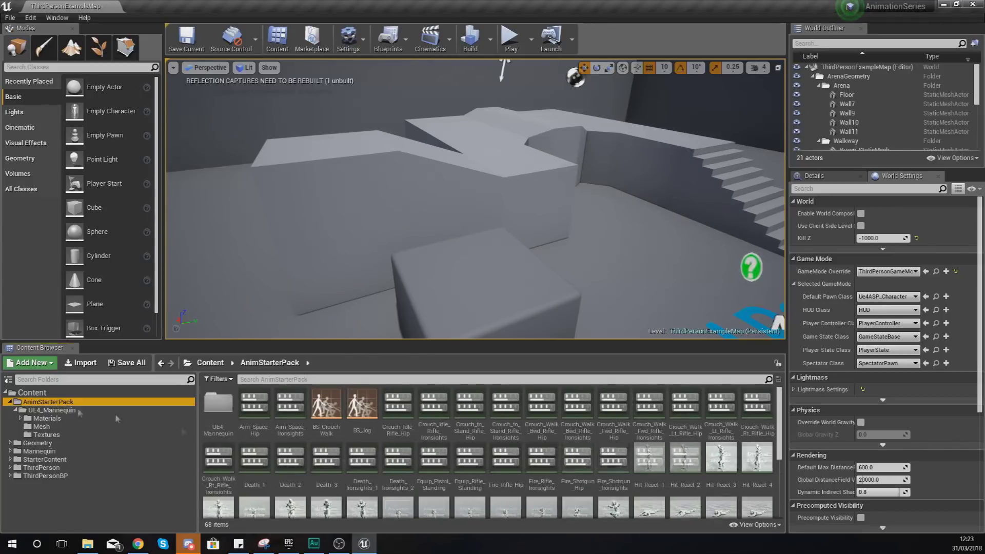
scroll(491, 481, down, 2)
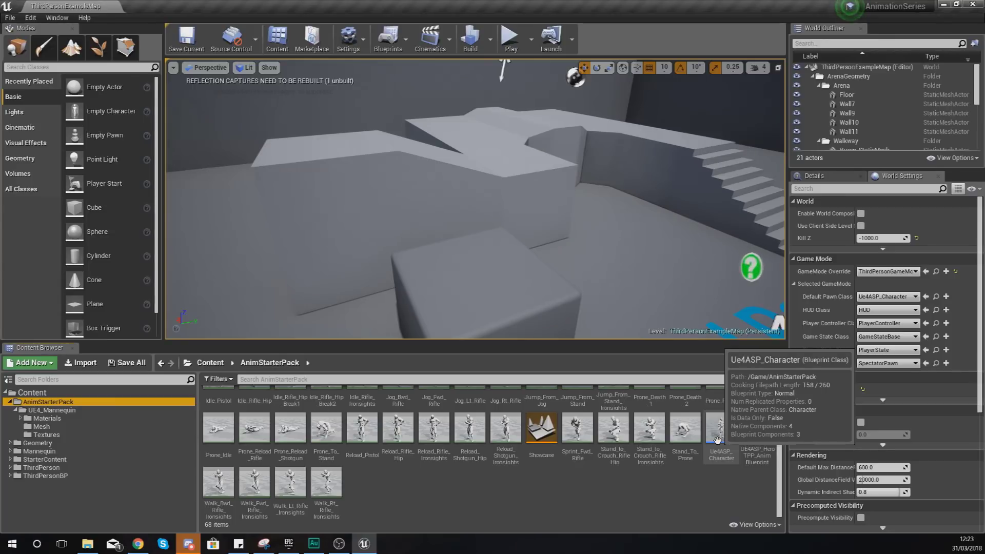
right_drag(594, 247, 647, 231)
key(s)
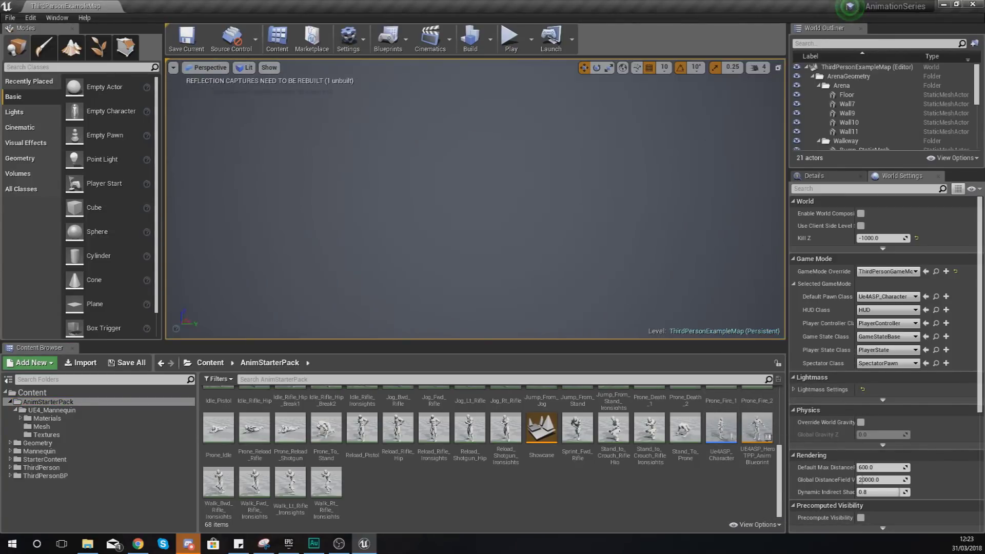
right_drag(590, 128, 590, 177)
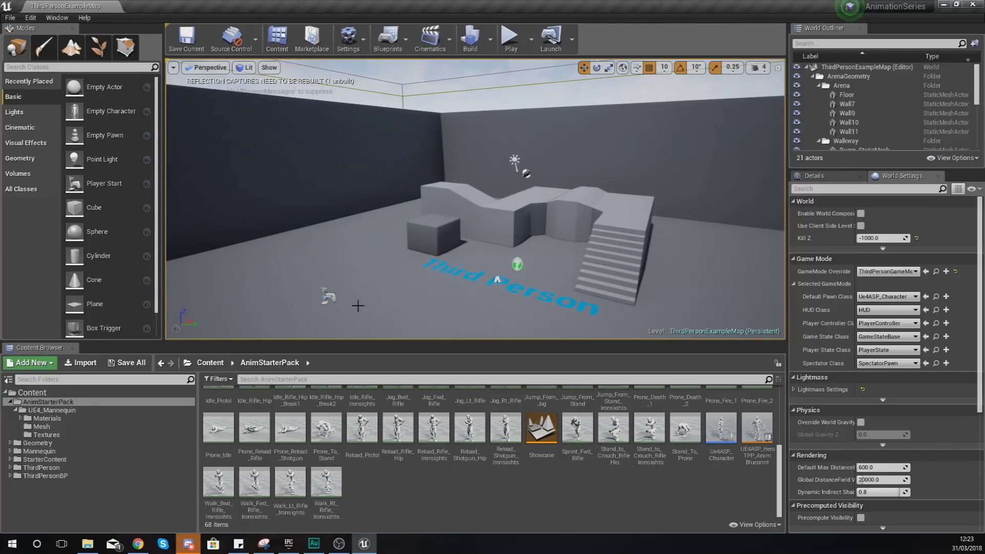
right_drag(328, 226, 377, 220)
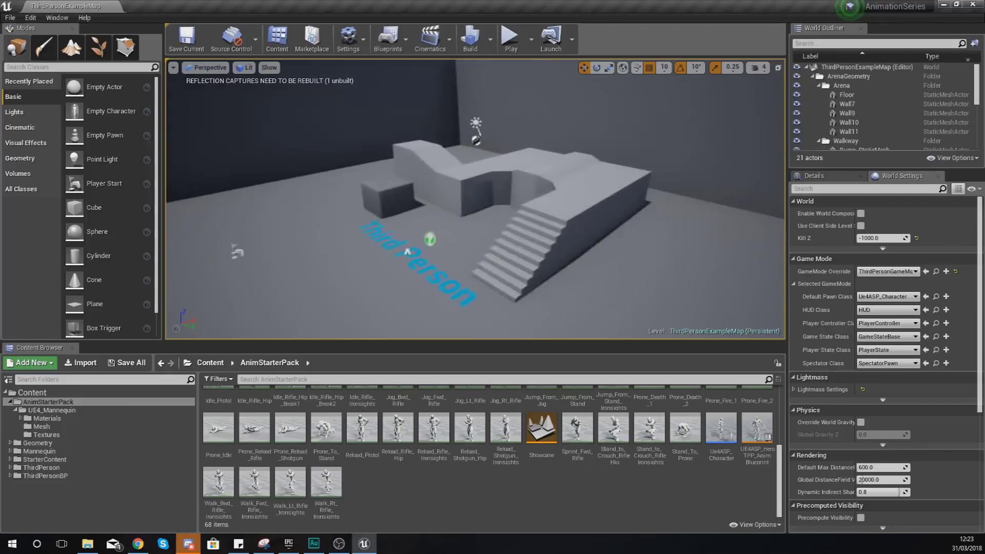
right_drag(565, 189, 530, 191)
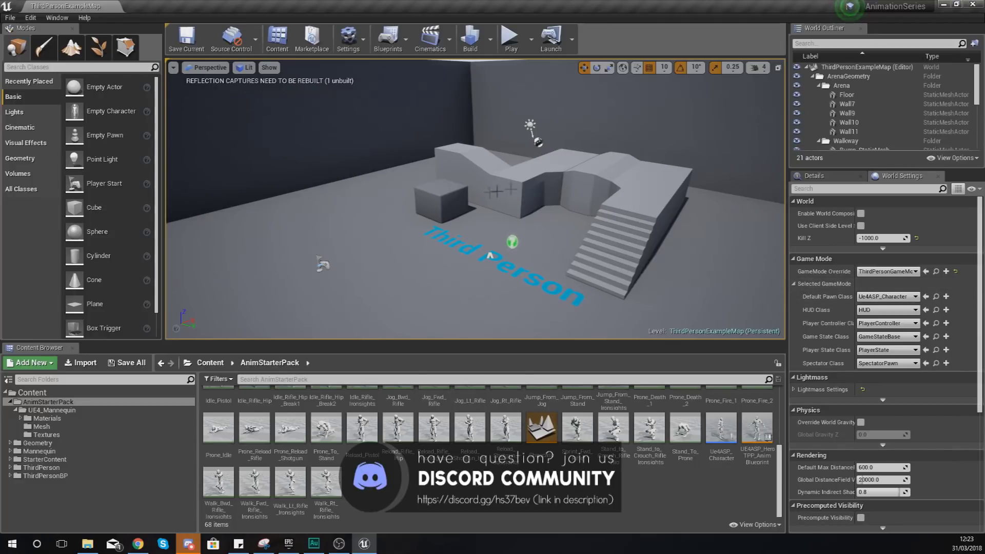
right_drag(496, 191, 525, 213)
key(w)
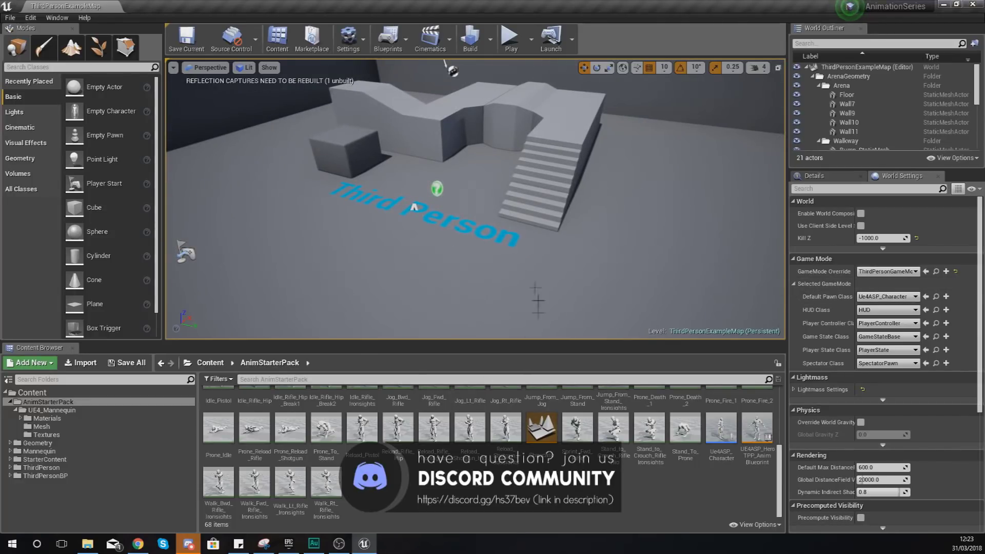
click(480, 259)
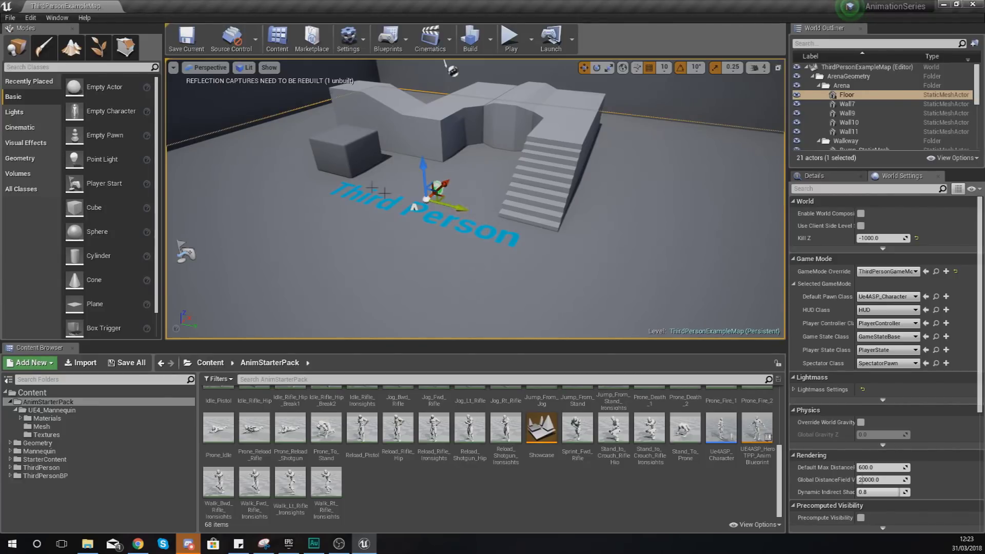
Set the level's GameMode Override to ThirdPersonGameMode in the world settings.
click(53, 21)
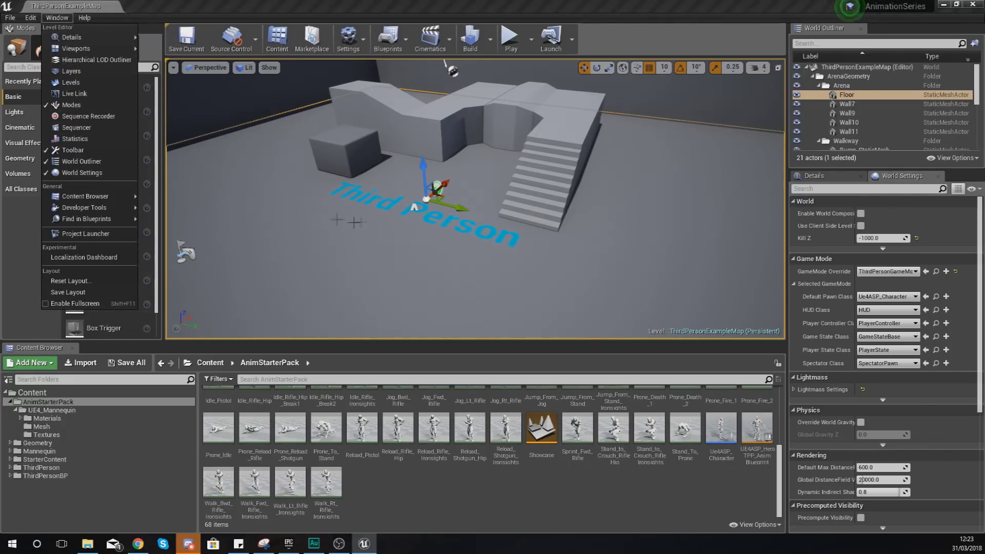
click(887, 272)
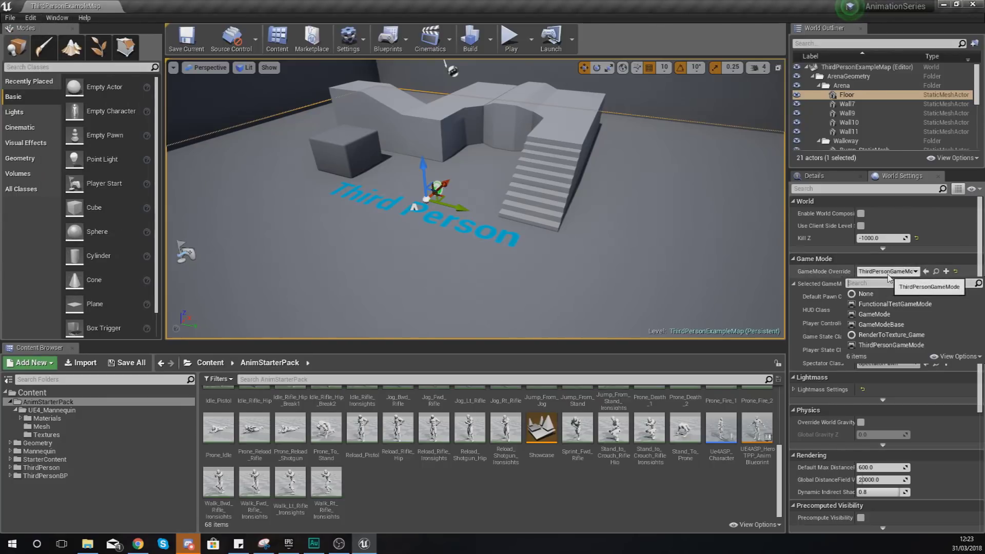
click(891, 345)
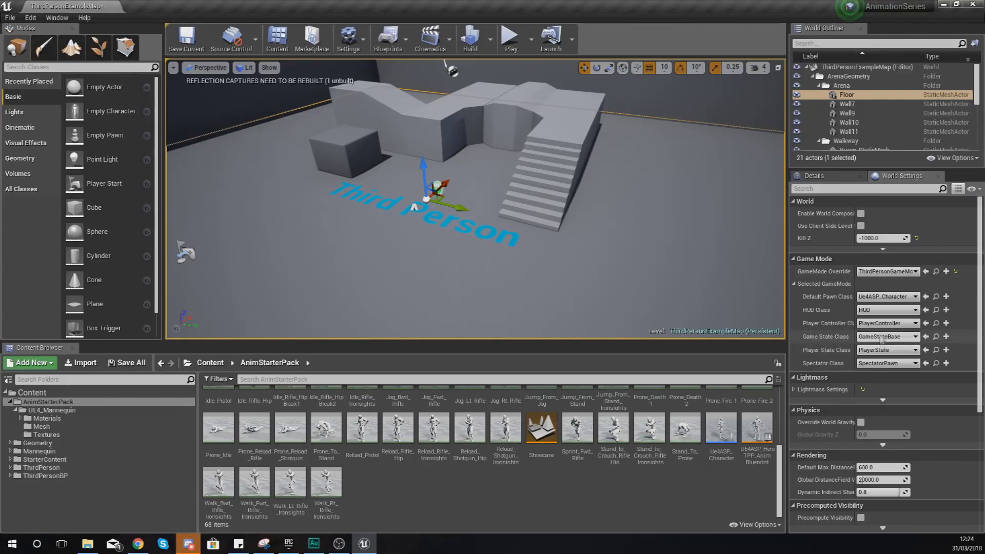
Assign the Ue4ASP_Character blueprint from the AnimStarterPack folder as the game mode's Default Pawn Class.
click(723, 427)
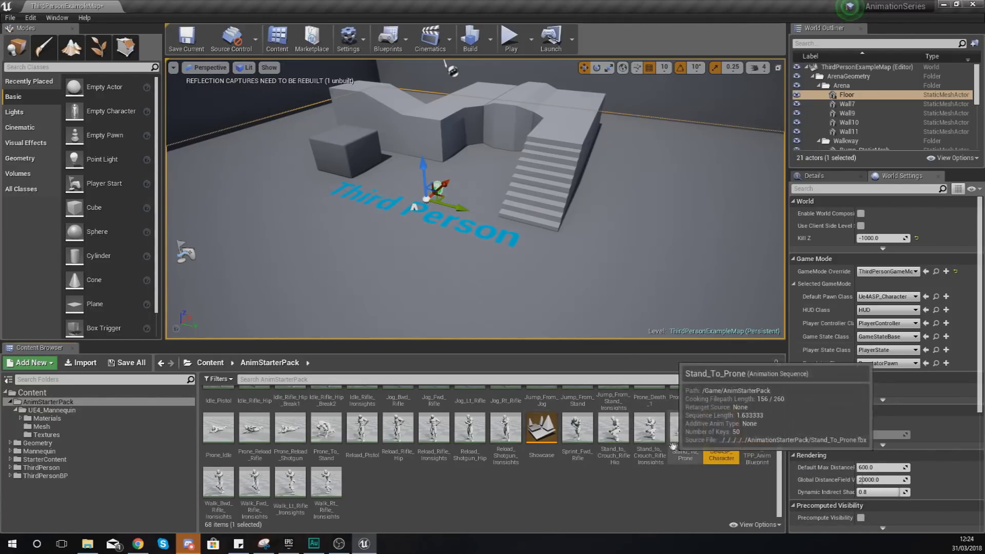
scroll(699, 437, up, 1)
click(926, 297)
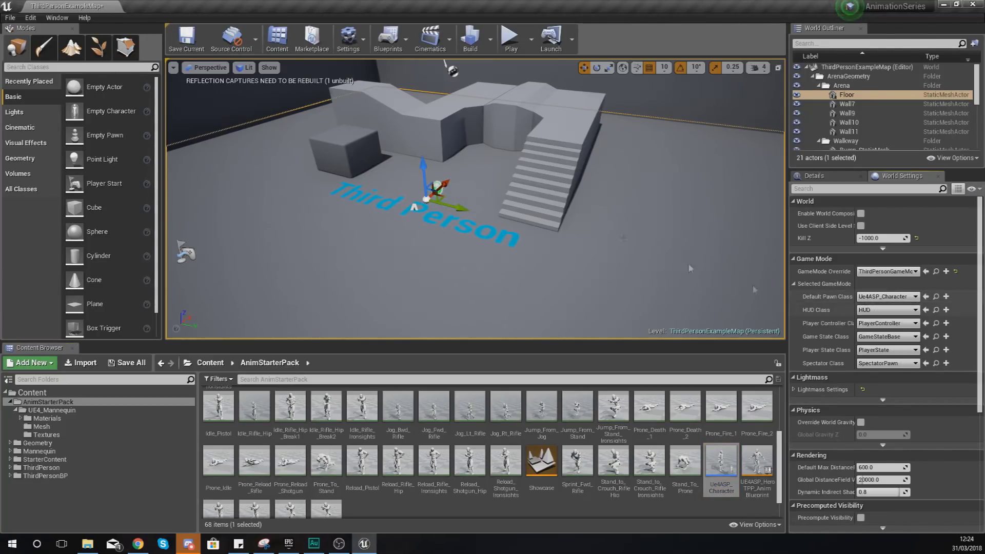
Play the level in the editor, walk the character forward to test its movement, and end the play session.
click(510, 37)
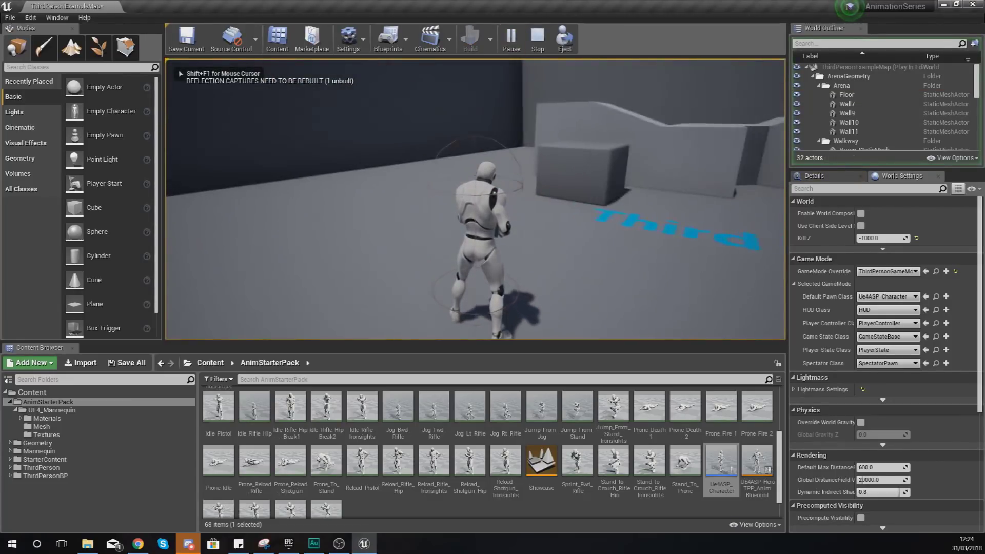
key(w)
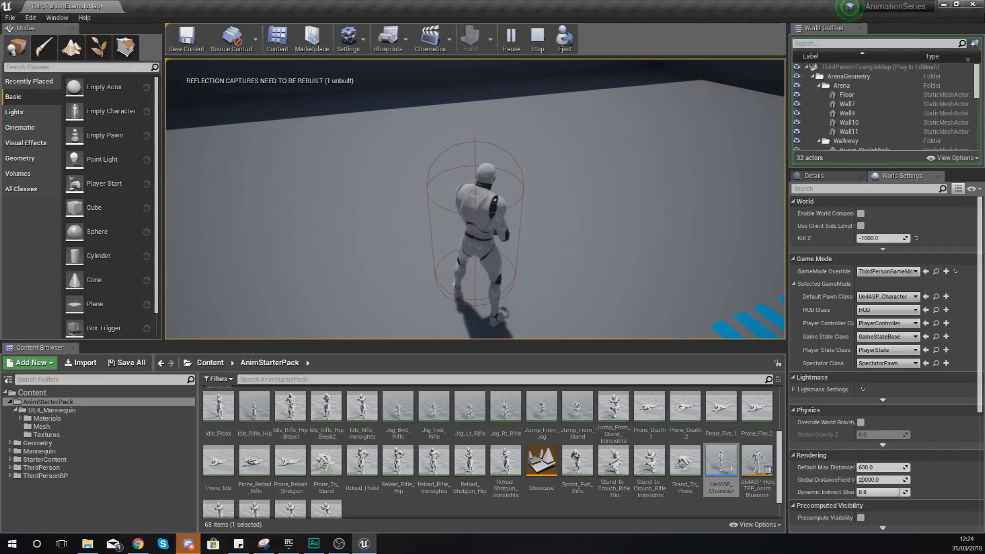
key(w)
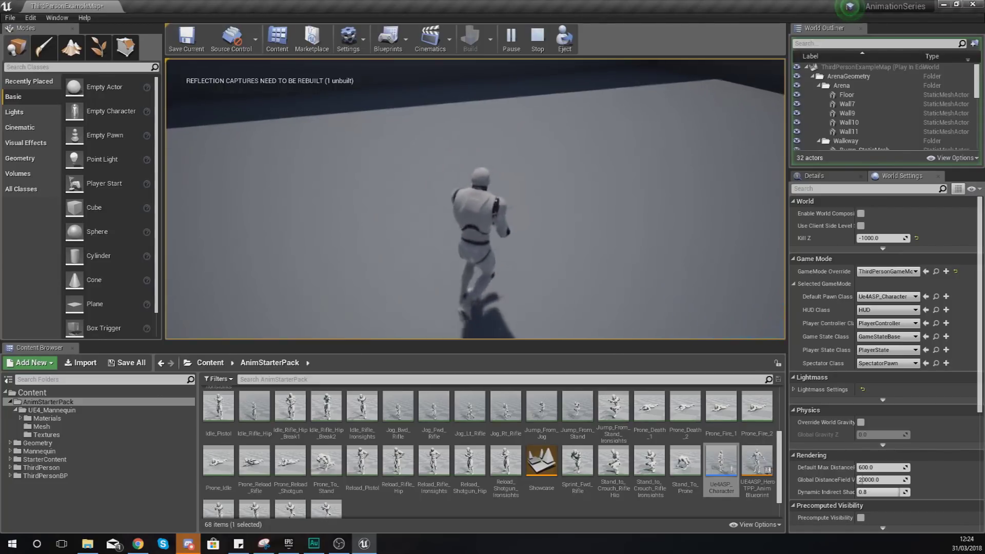
key(Escape)
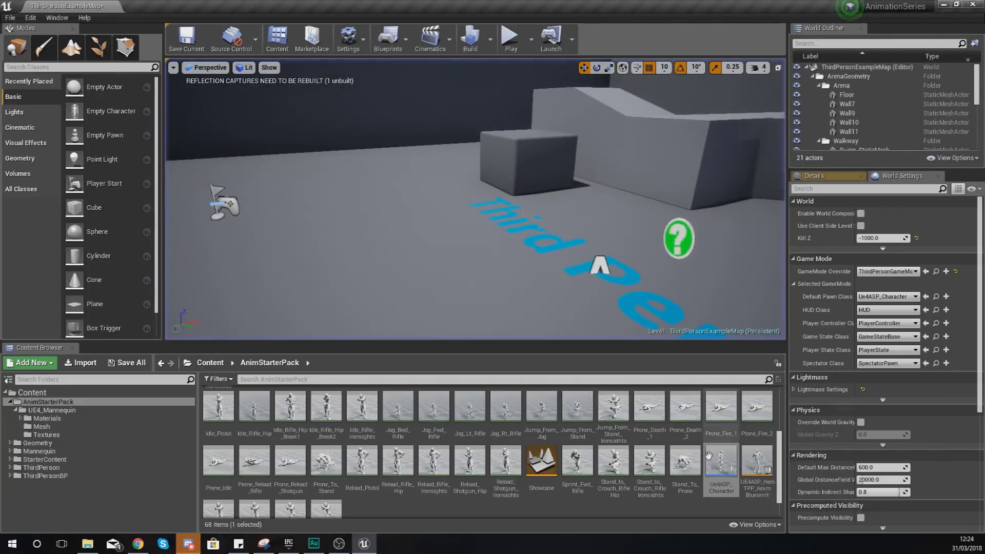
Open the Ue4ASP_Character blueprint's 3D preview and delete the Cube component under the character mesh.
double_click(718, 456)
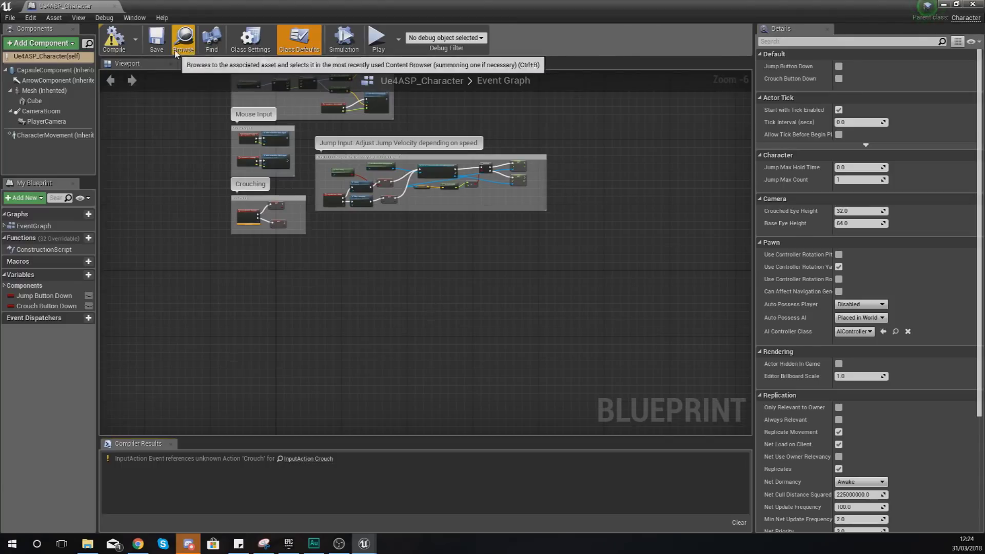
click(137, 65)
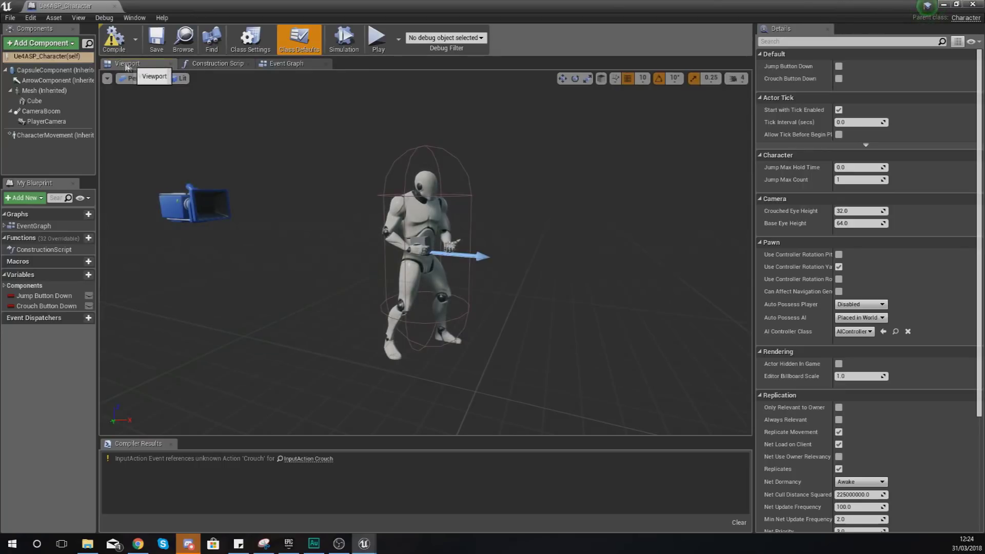
click(36, 101)
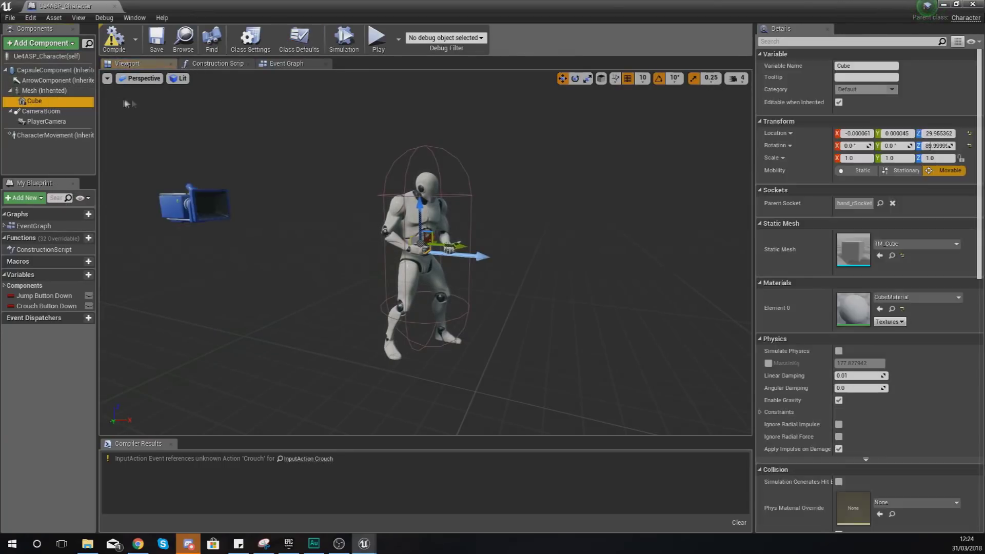
key(Delete)
scroll(264, 115, up, 2)
right_drag(226, 208, 226, 209)
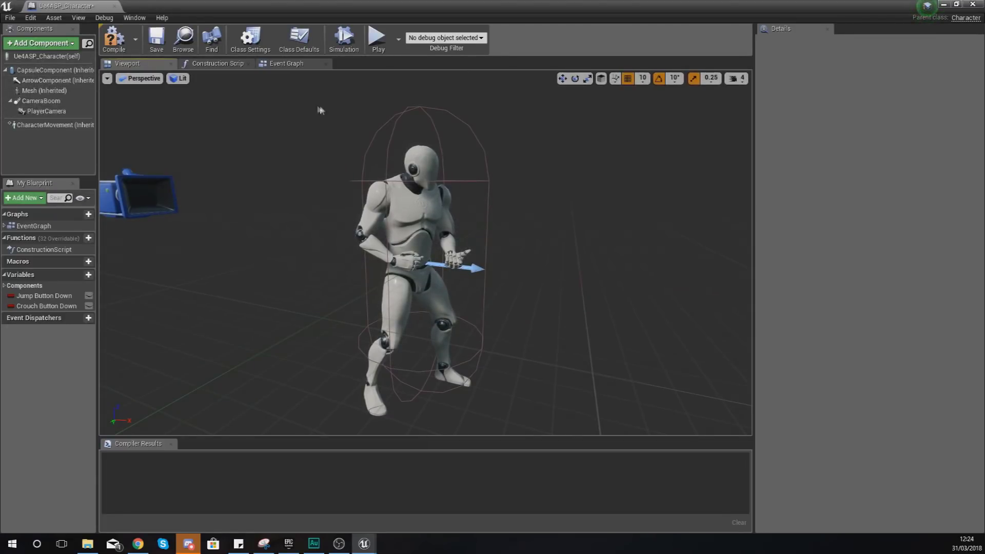
Examine the properties of the character's capsule, mesh, camera boom, player camera and character movement components.
click(41, 70)
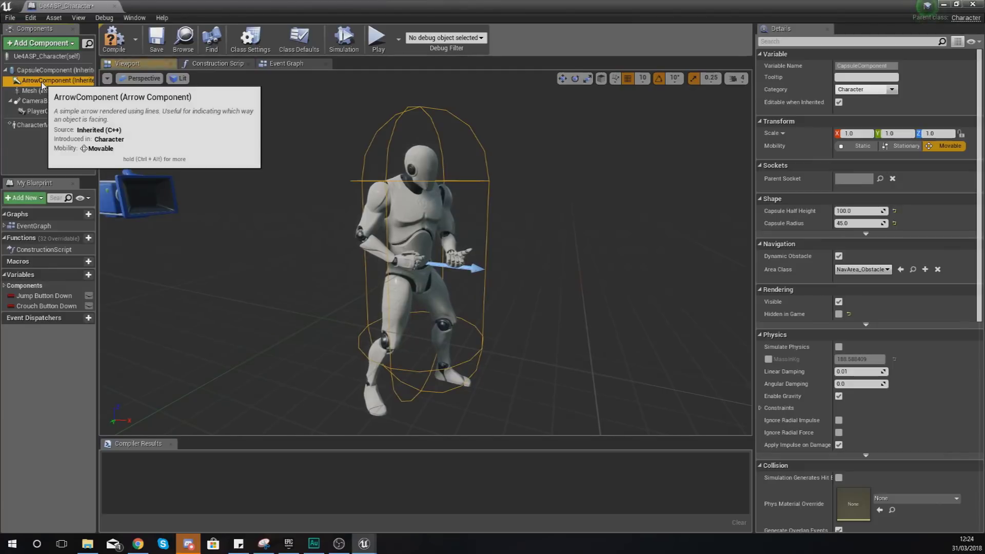
click(44, 91)
click(41, 101)
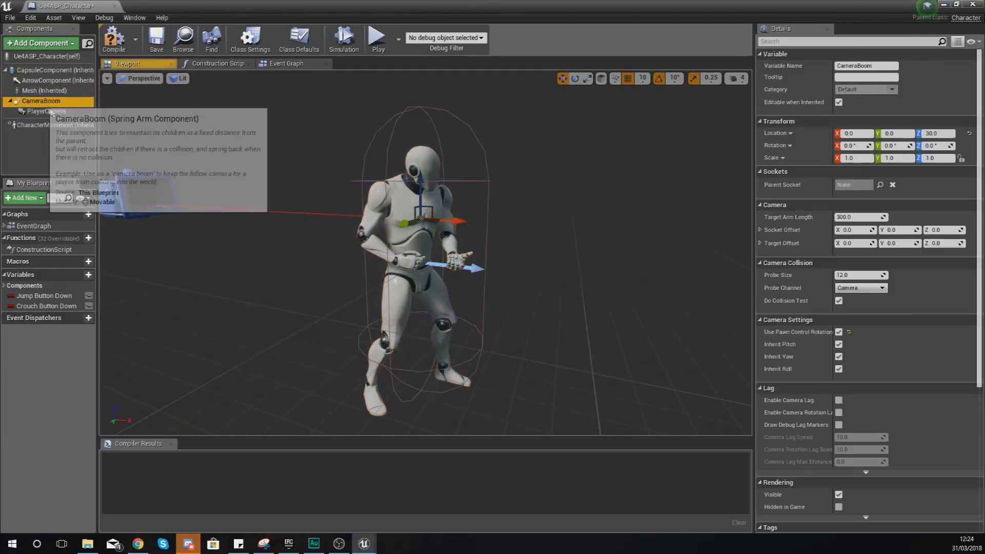
click(38, 110)
click(48, 125)
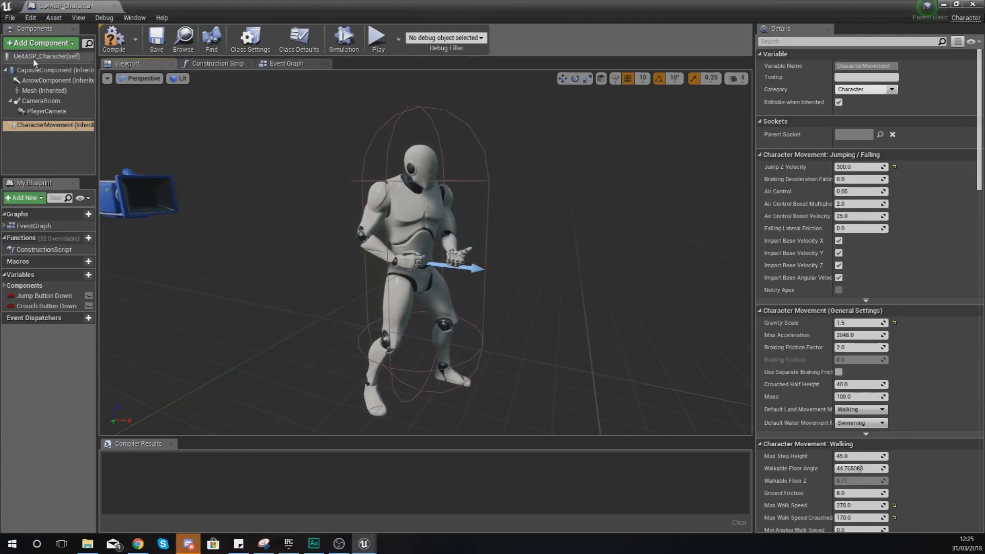
Add a Static Mesh component named Cube to the Ue4ASP_Character blueprint.
click(57, 55)
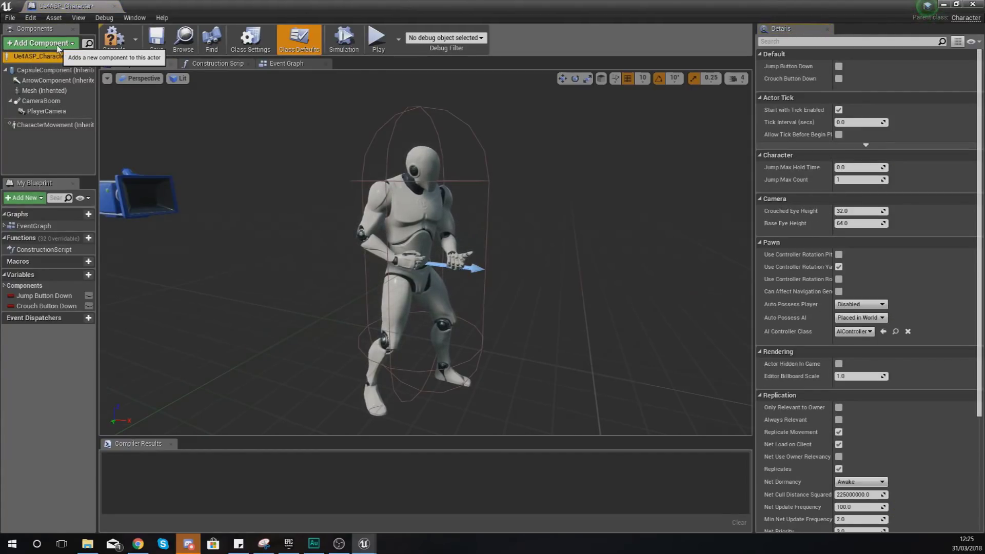
click(41, 43)
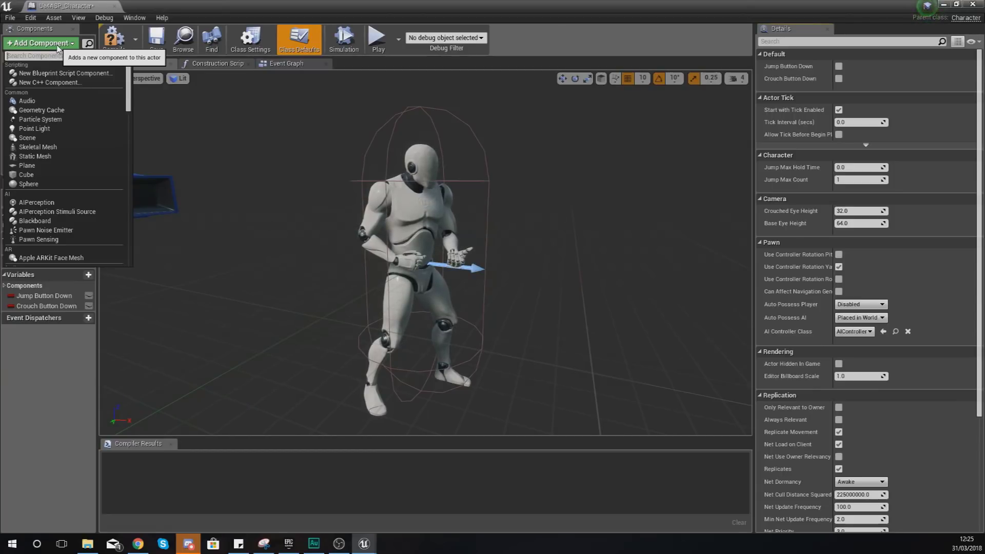
click(49, 45)
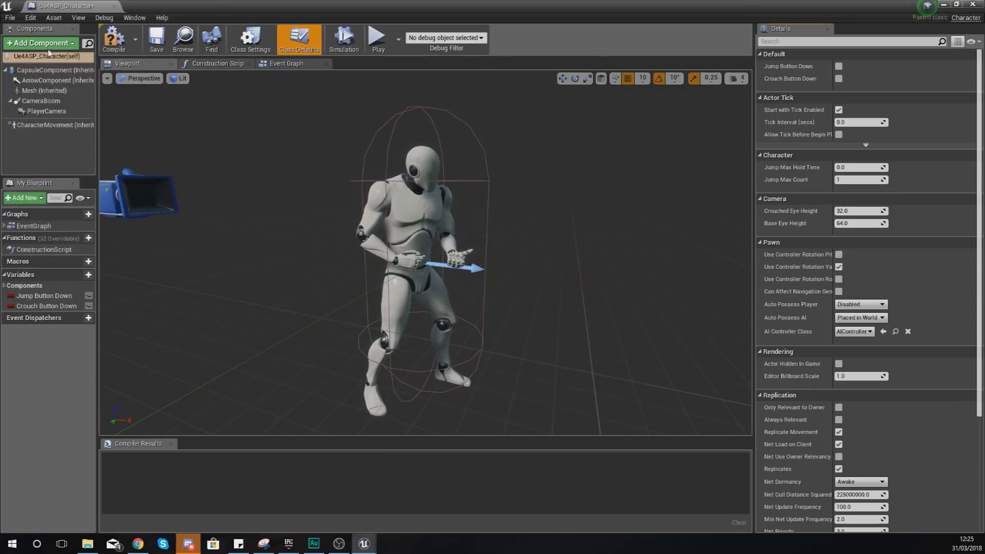
click(42, 46)
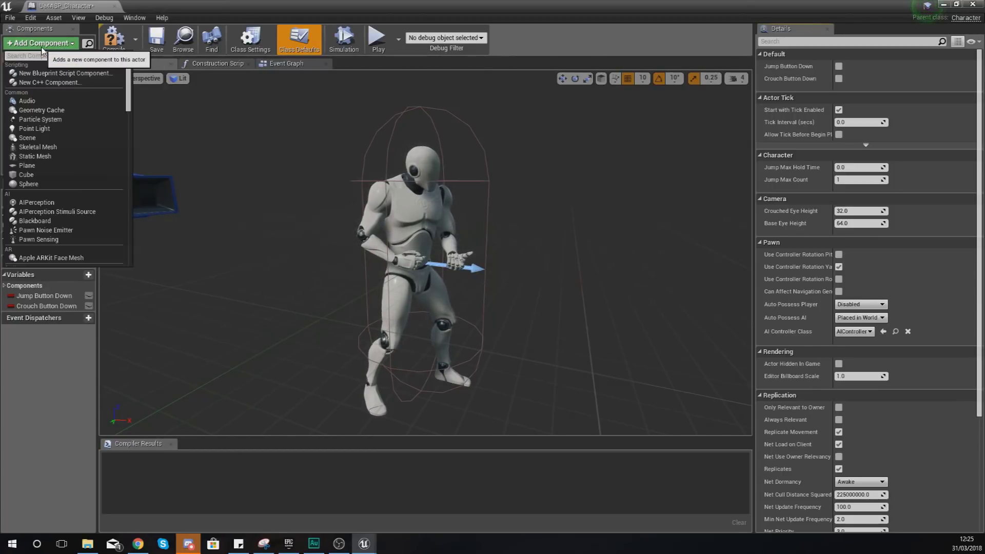
click(48, 155)
text(Cube)
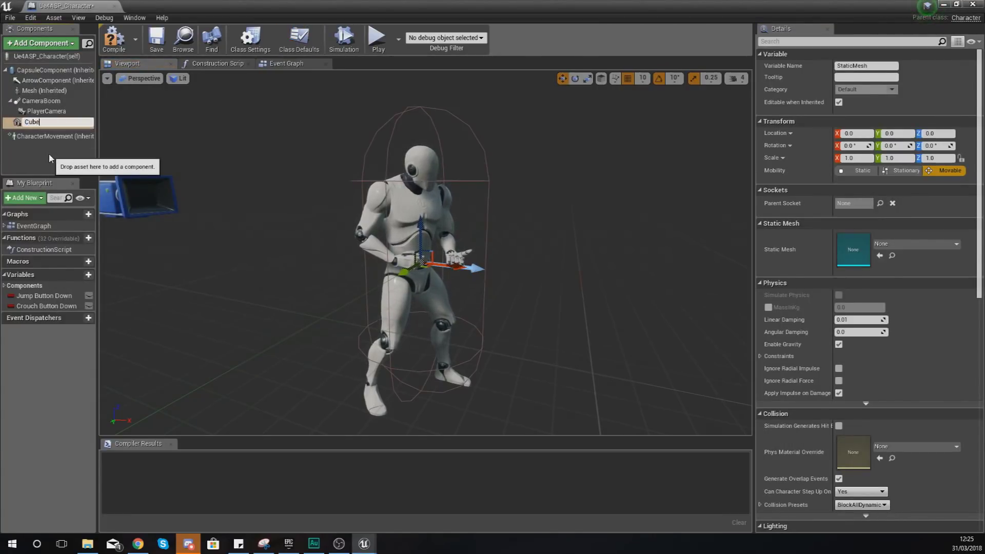
key(Return)
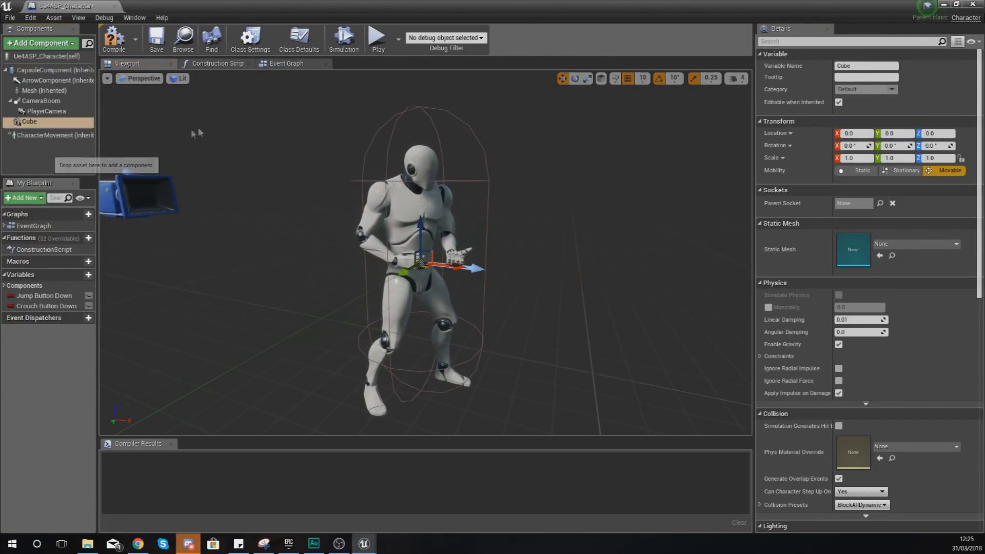
mouse_move(308, 205)
right_down()
mouse_move(246, 231)
mouse_move(216, 216)
mouse_move(134, 221)
mouse_move(318, 215)
right_up()
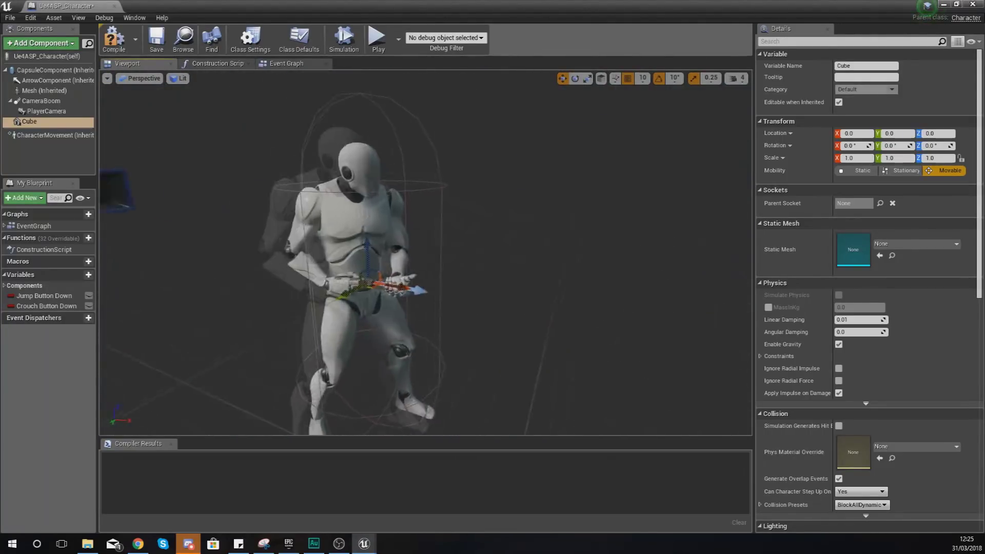
Assign the 1M_Cube static mesh to the Cube component.
drag(534, 213, 534, 213)
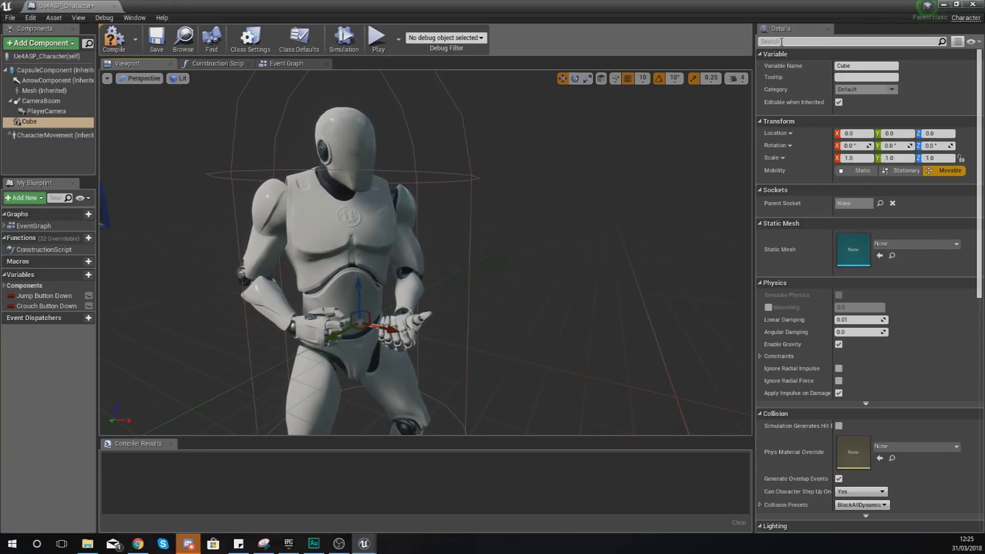
click(893, 245)
click(892, 246)
click(892, 245)
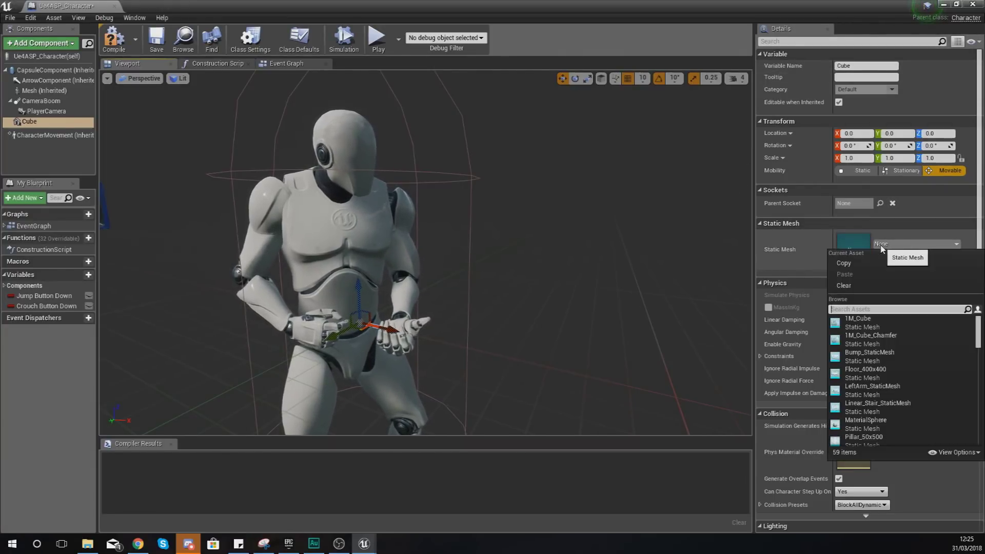
click(859, 321)
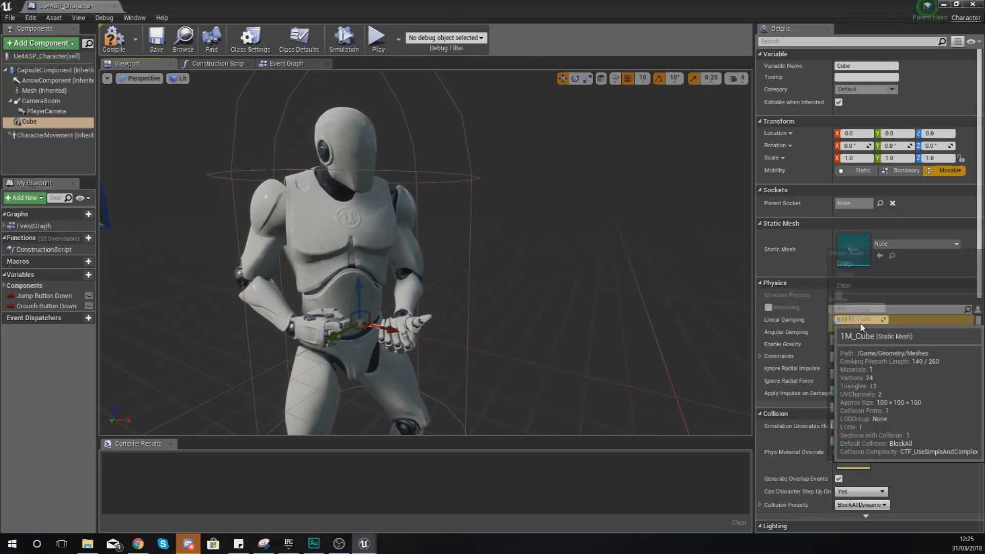
key(f)
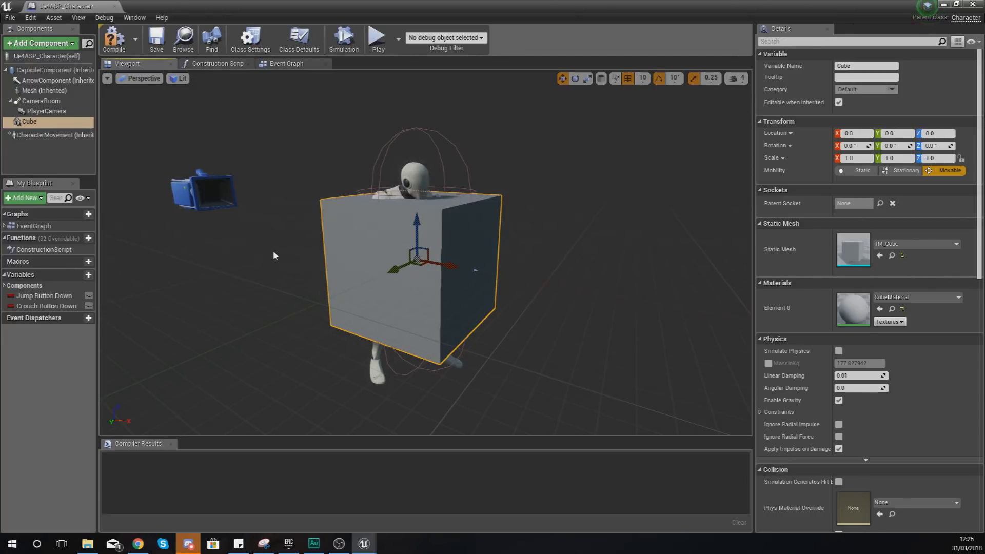
Attach the Cube component to the character's Mesh component so it becomes its child.
click(29, 122)
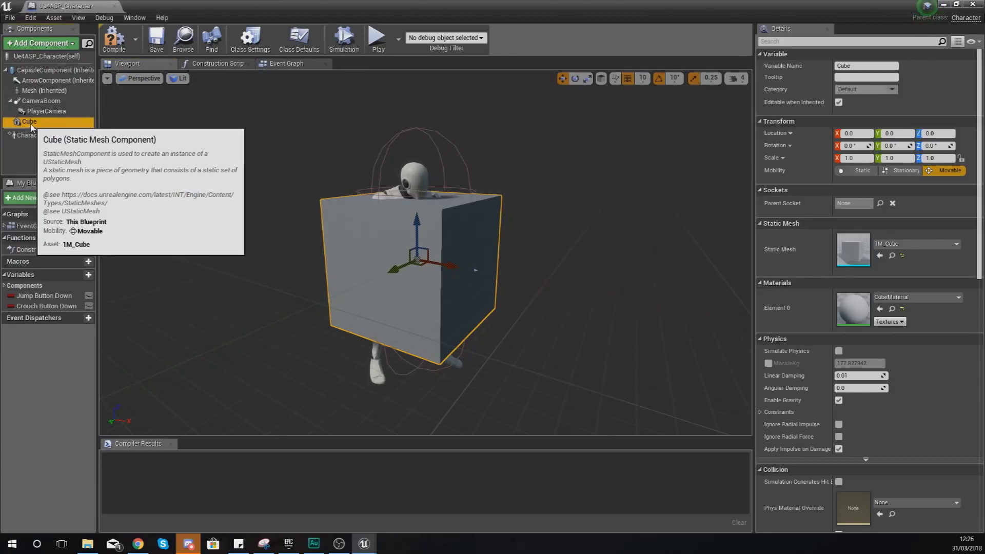
drag(31, 127, 36, 94)
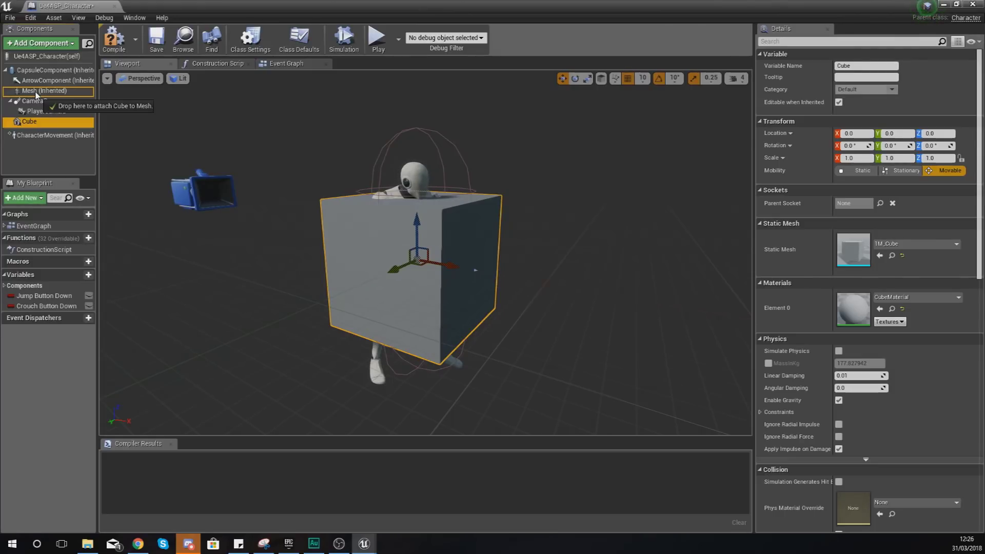
drag(36, 94, 36, 94)
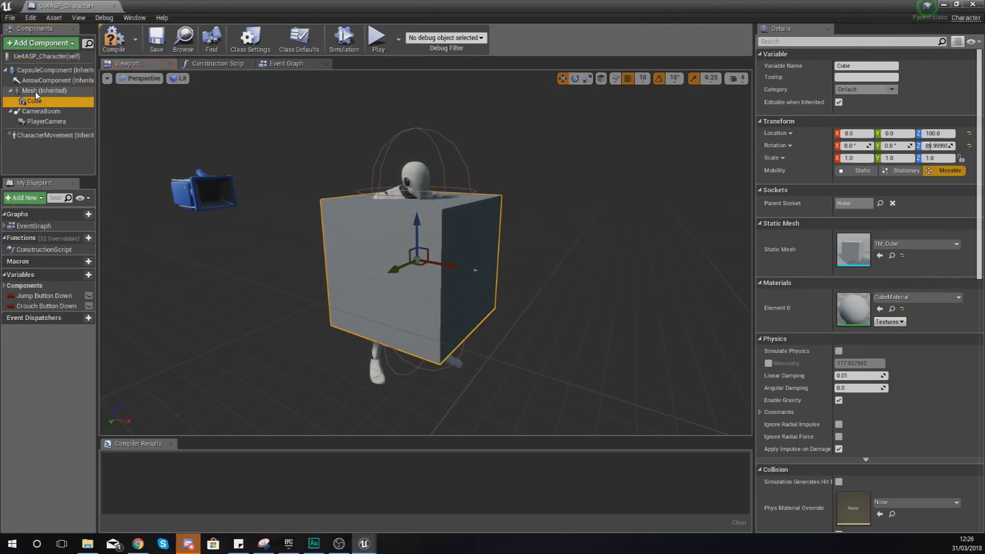
Set the Cube component's parent socket to hand_rSocket.
scroll(341, 220, up, 3)
right_drag(337, 266, 337, 266)
click(48, 101)
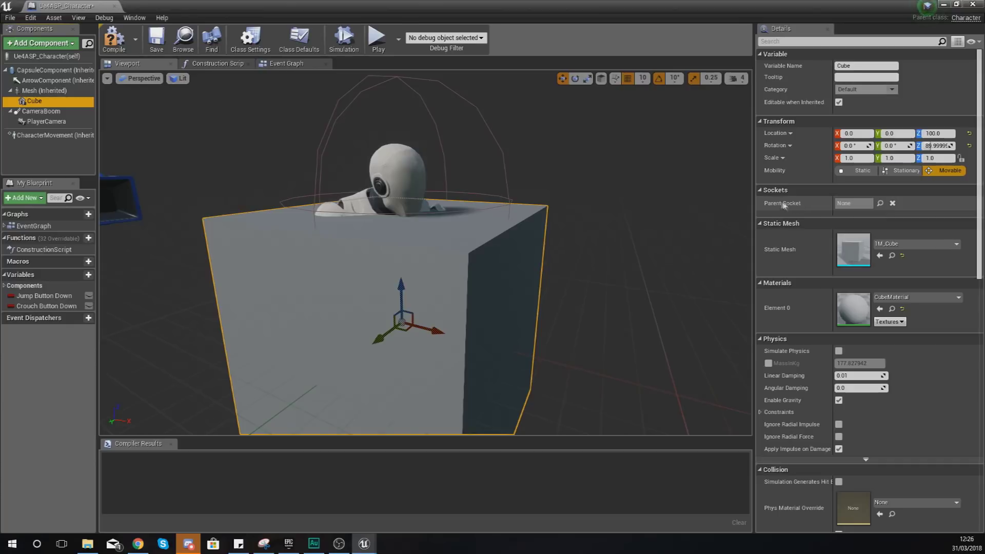
click(880, 203)
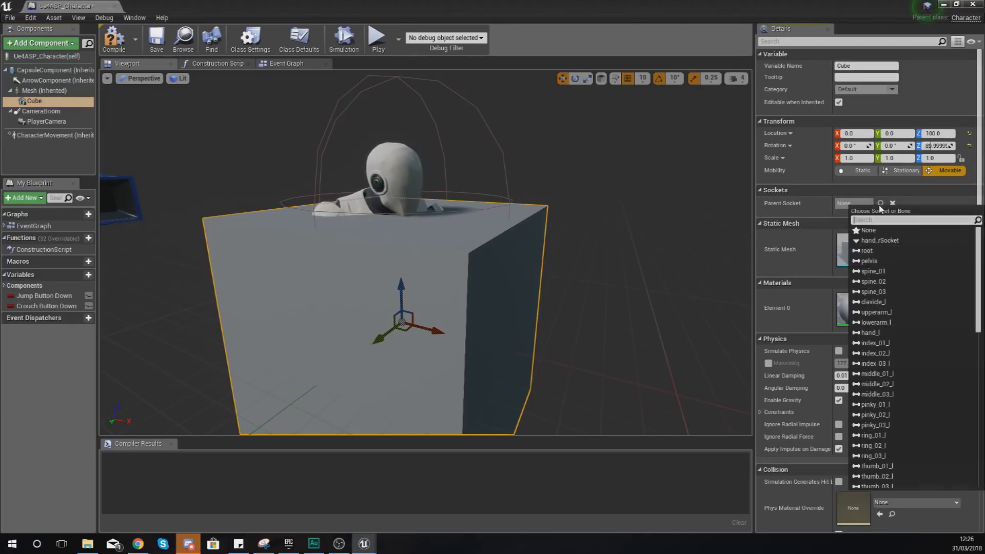
click(878, 241)
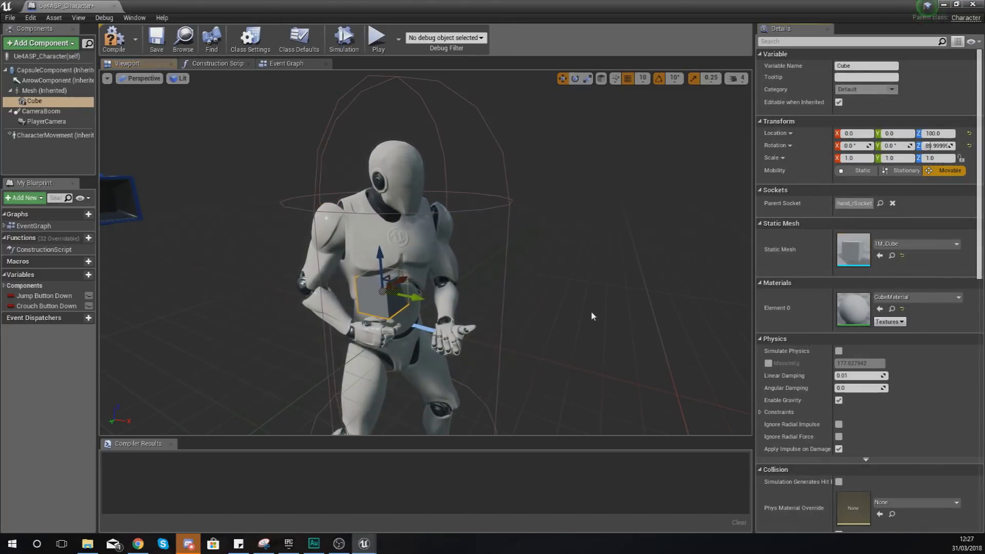
Move the cube down towards the character's right hand, to about X -70, Y -70, Z 30.
scroll(451, 318, down, 3)
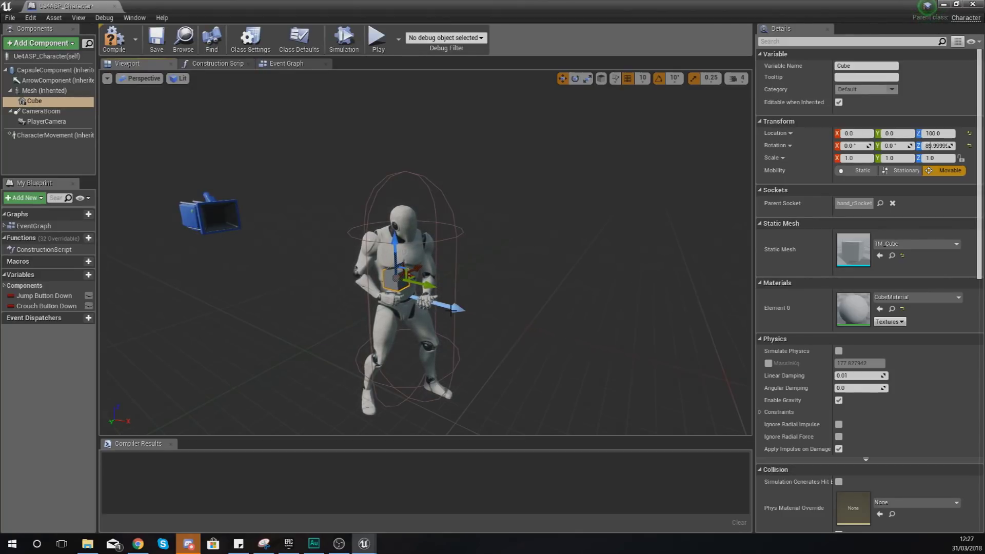
right_drag(451, 310, 479, 311)
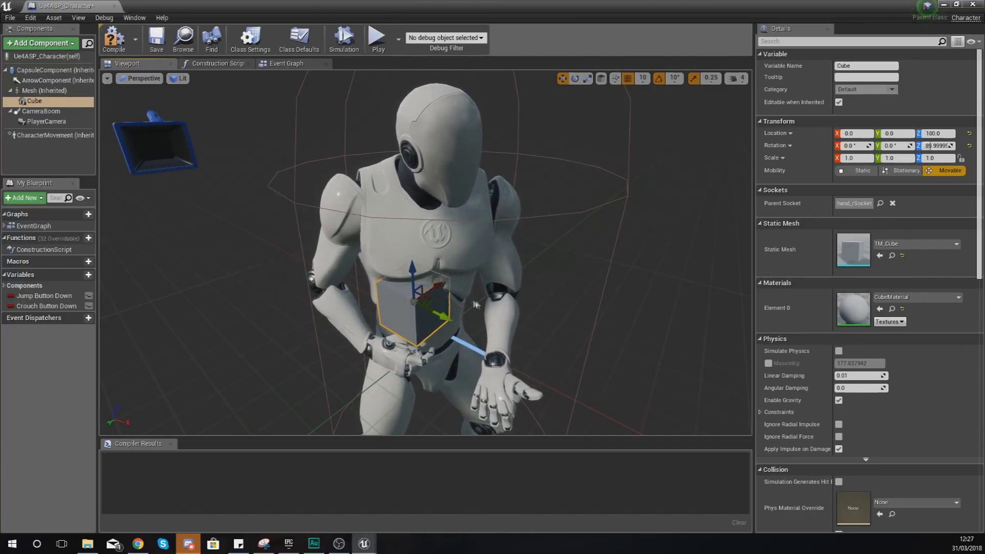
drag(436, 284, 446, 345)
right_drag(446, 345, 515, 321)
right_drag(455, 255, 456, 277)
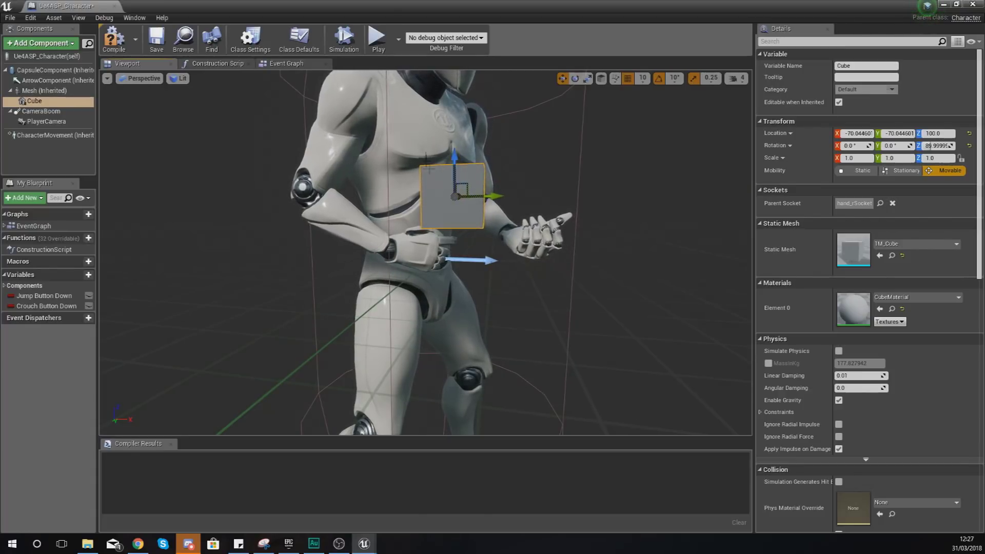
drag(457, 158, 456, 194)
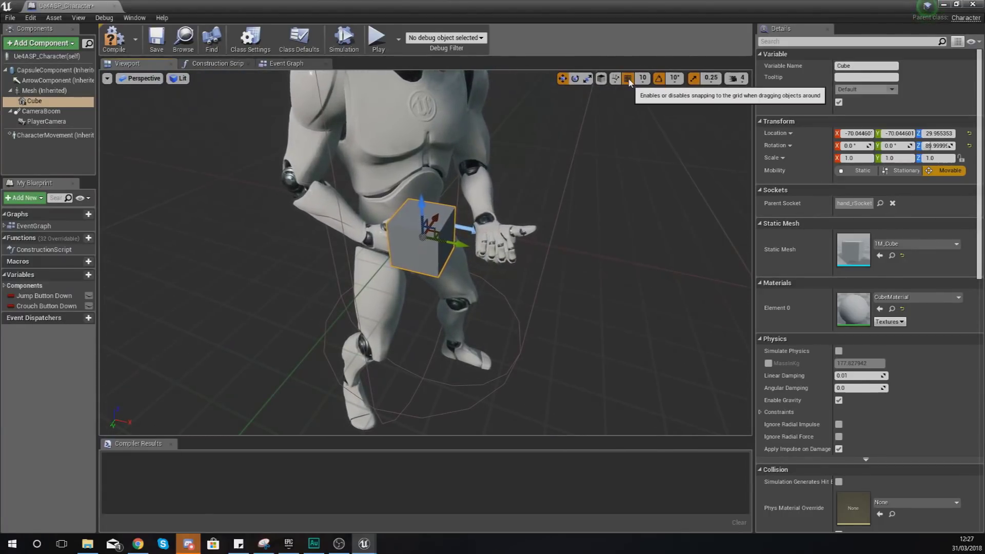
Turn off viewport snapping and place the cube in the character's right hand at about X -13.6, Y -8.6, Z 4.5.
click(659, 79)
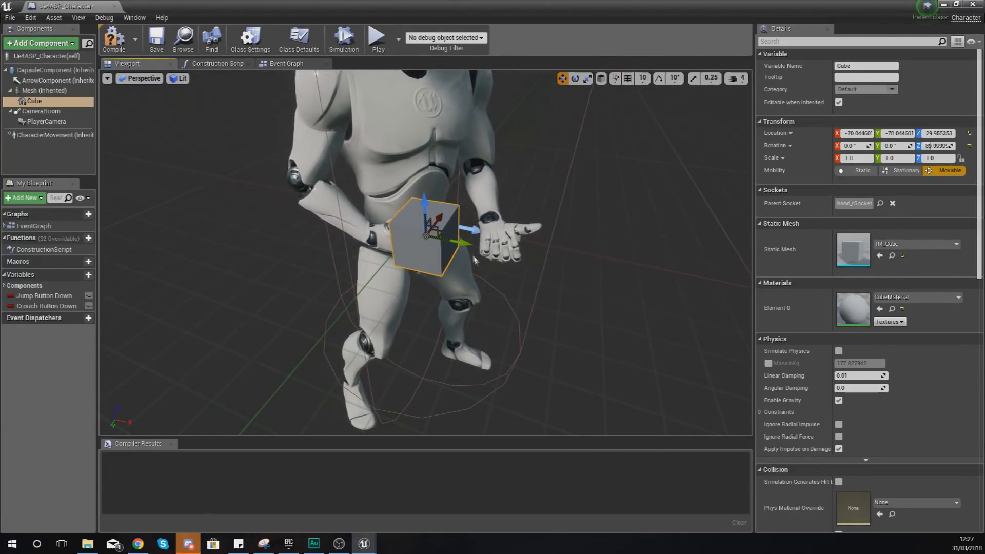
drag(417, 197, 416, 228)
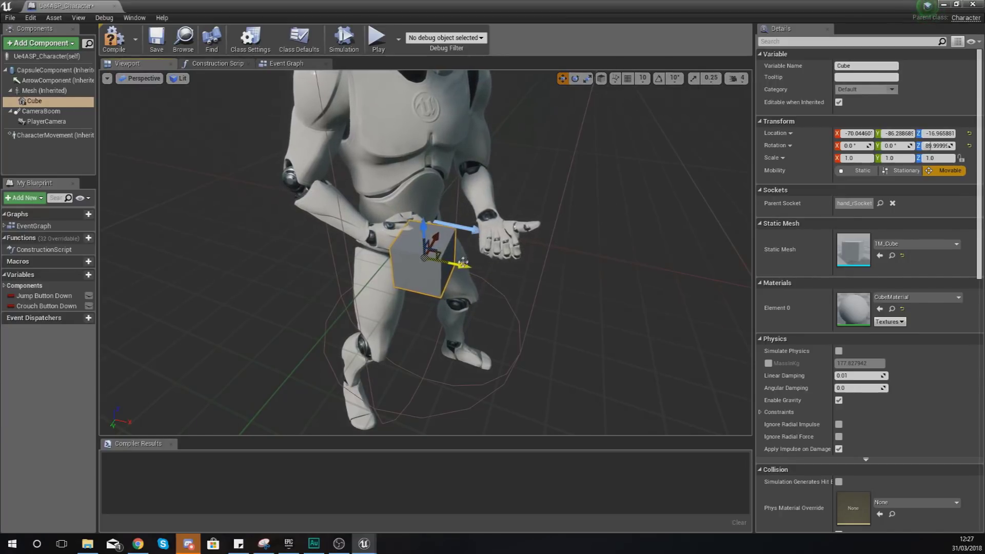
drag(463, 263, 425, 259)
drag(426, 218, 462, 206)
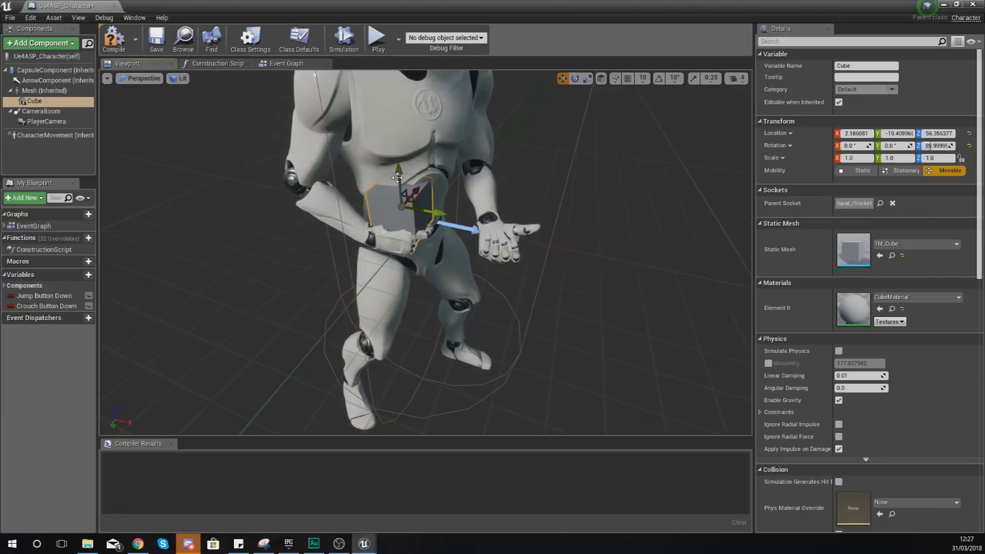
drag(400, 191, 328, 199)
right_drag(418, 254, 385, 236)
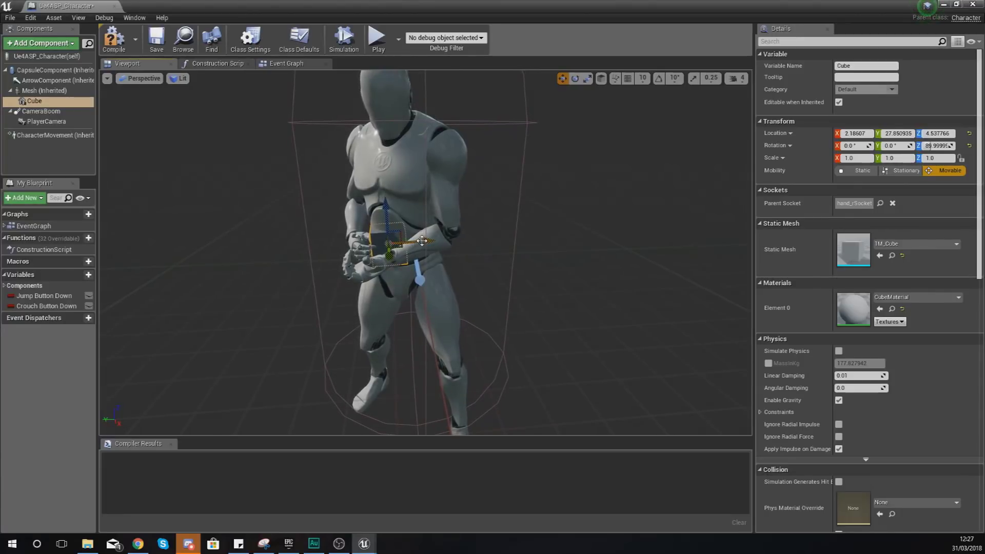
drag(421, 241, 407, 244)
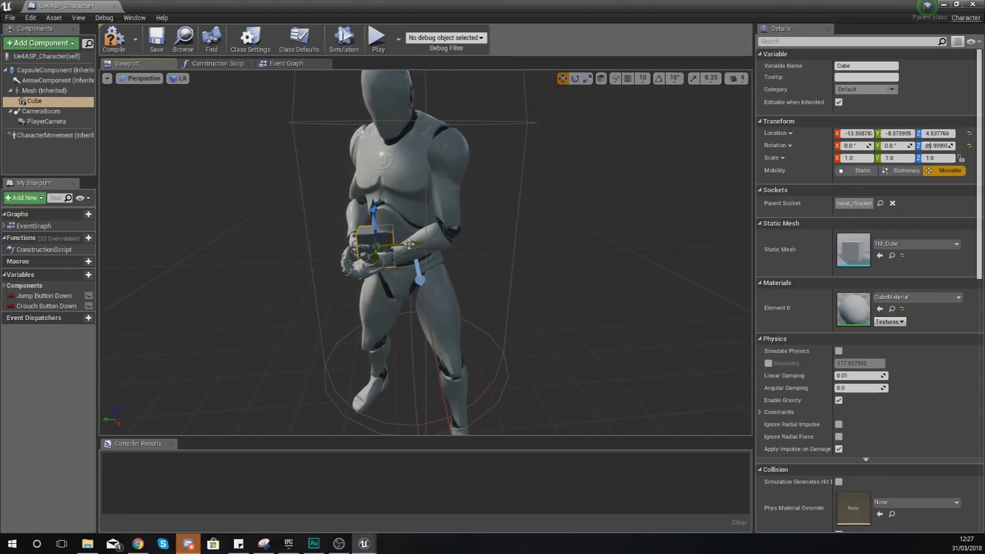
Compile the character blueprint, then play the level in the editor and walk the character forward.
click(127, 48)
click(119, 6)
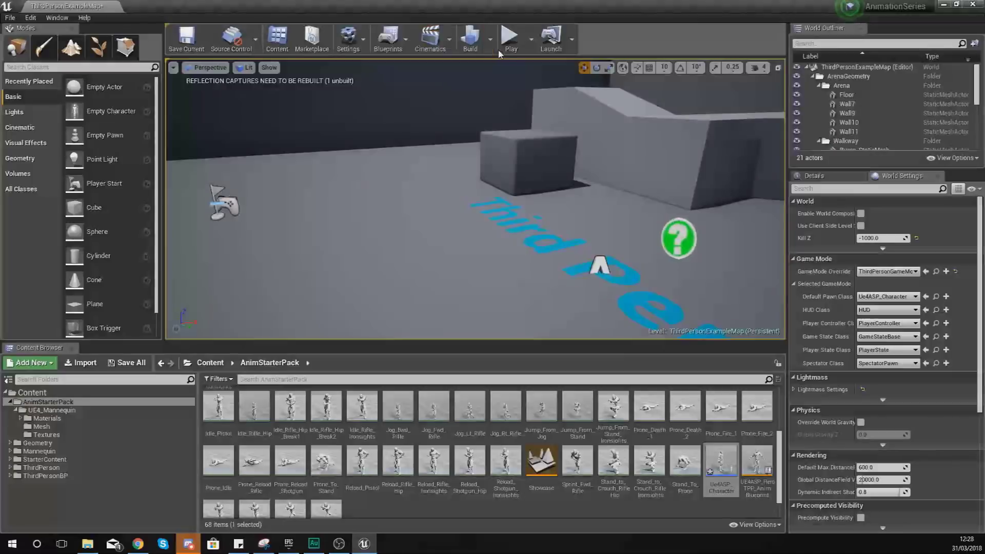
click(510, 40)
key(w)
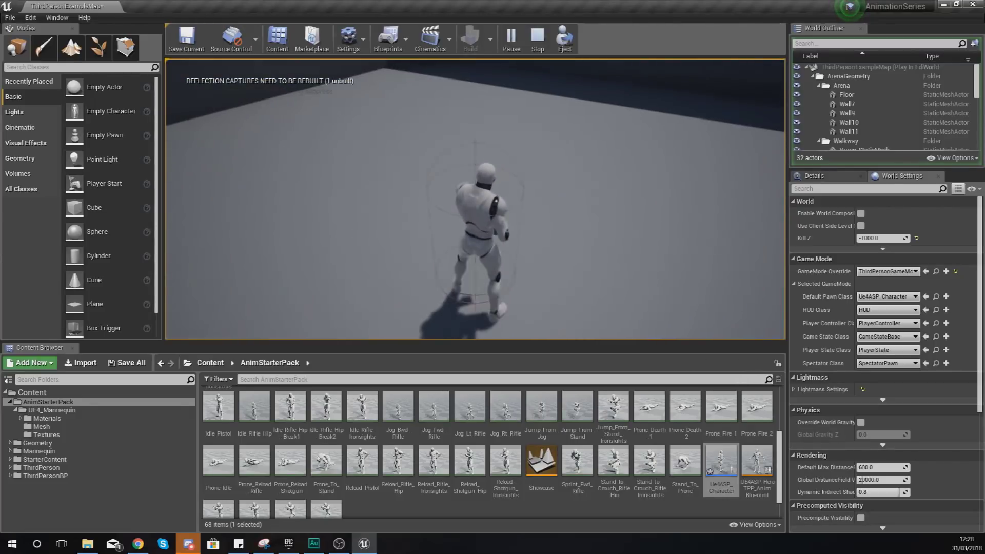
Eject from the pawn during play, inspect the character's hands from the front, and possess the character again.
key(shift+F1)
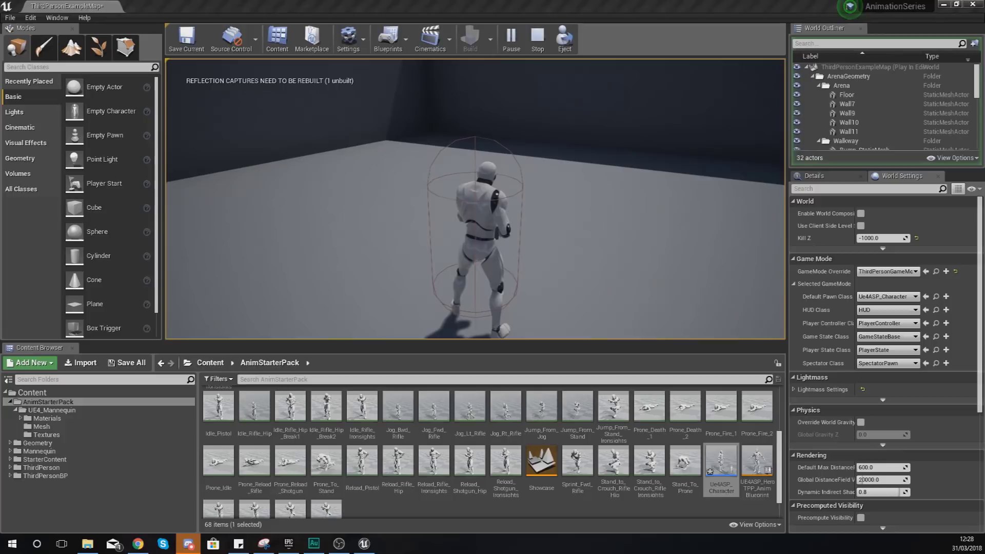
click(564, 41)
mouse_move(475, 199)
right_down()
mouse_move(534, 191)
mouse_move(487, 195)
right_up()
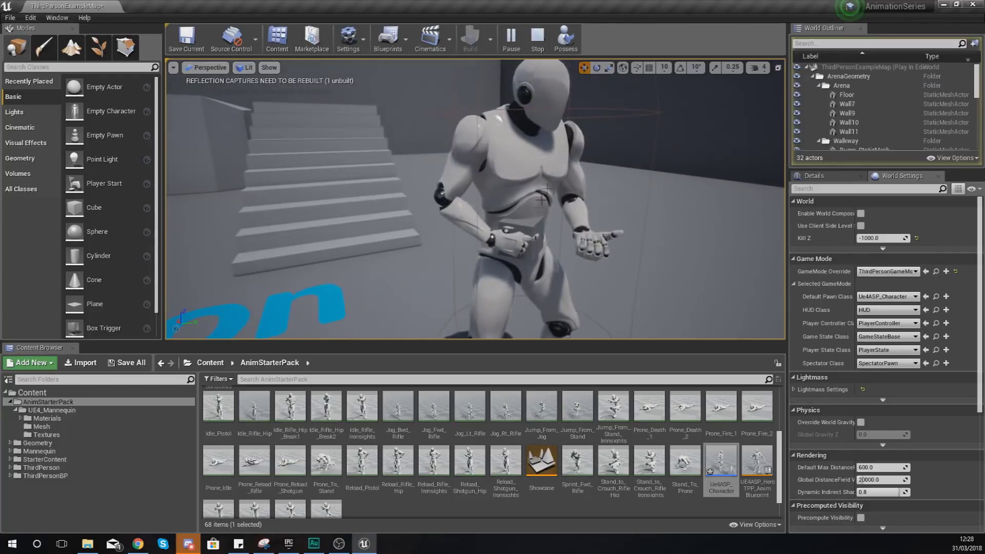
click(565, 39)
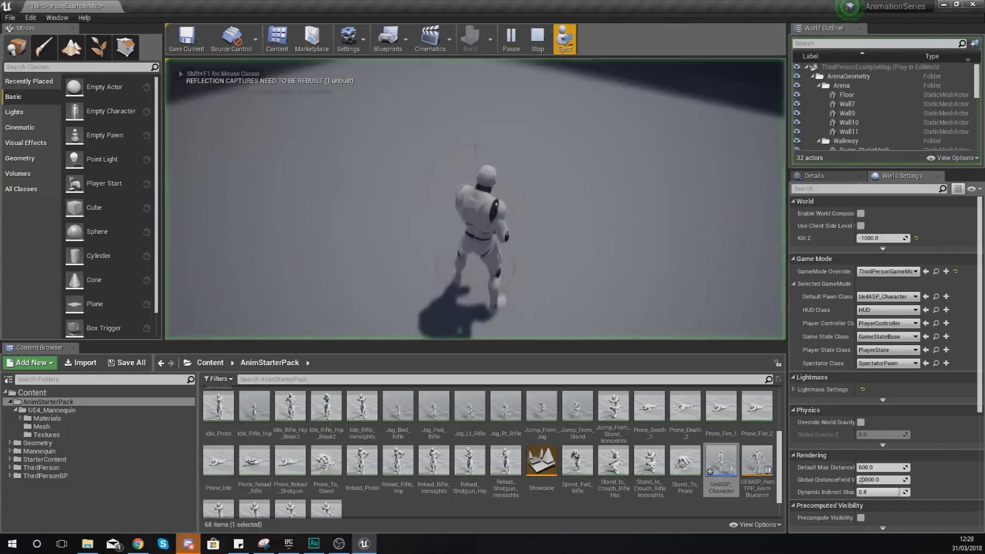
Run the character forward and sideways around the level to test its movement, and end the play session.
key(w)
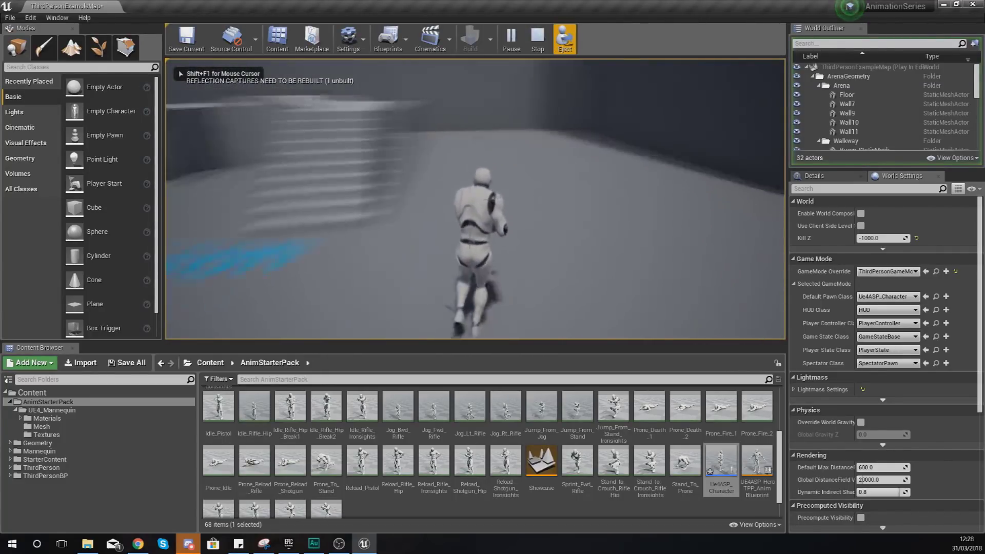
key(a)
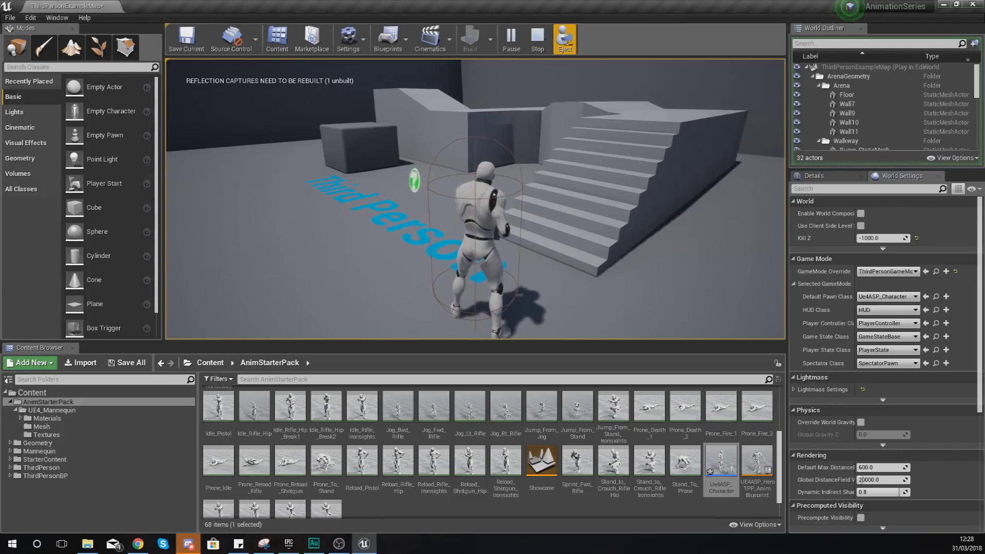
key(w)
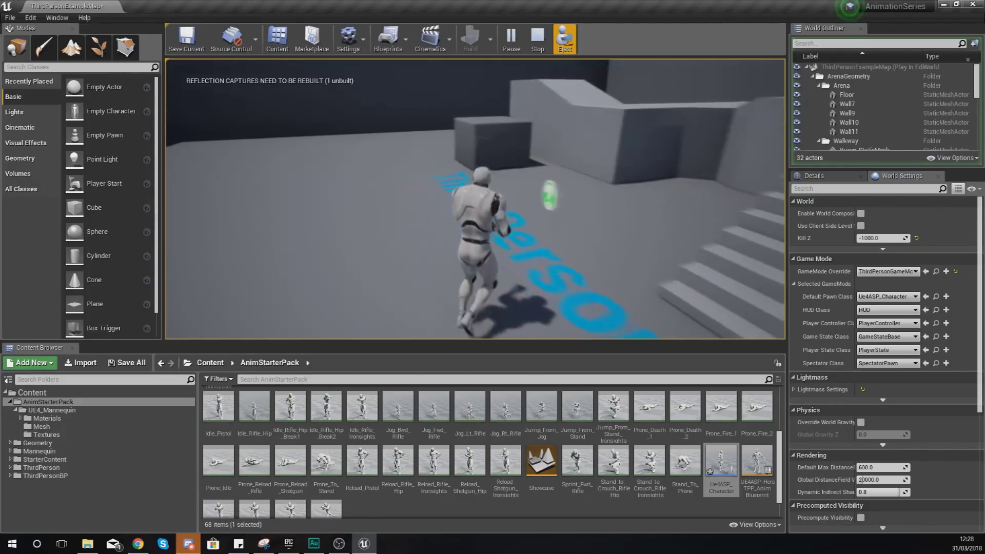
key(a)
key(a)
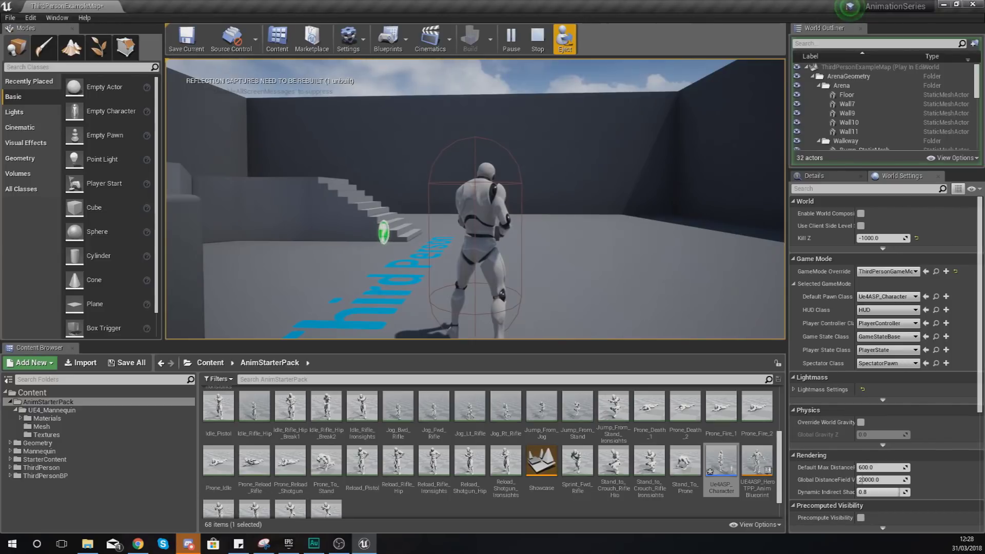
key(Escape)
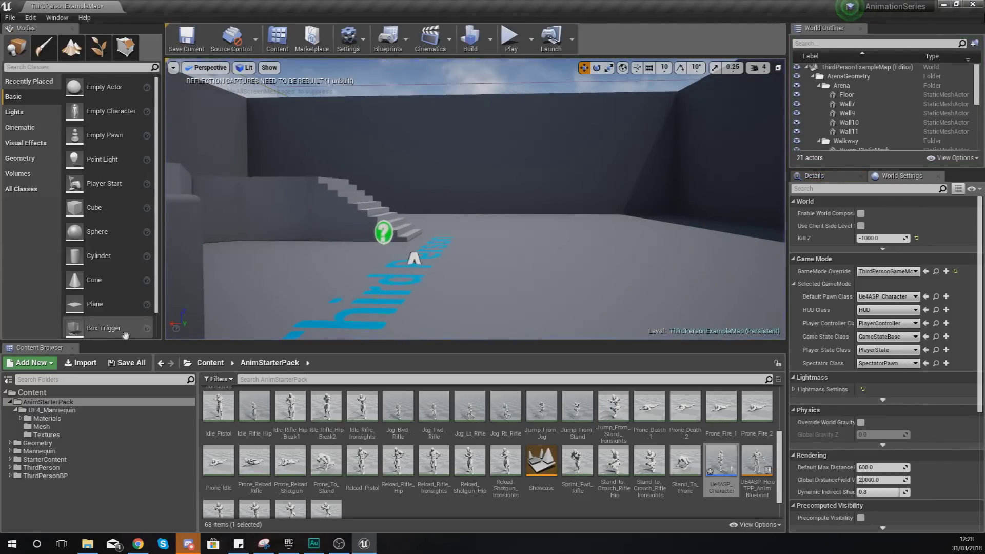